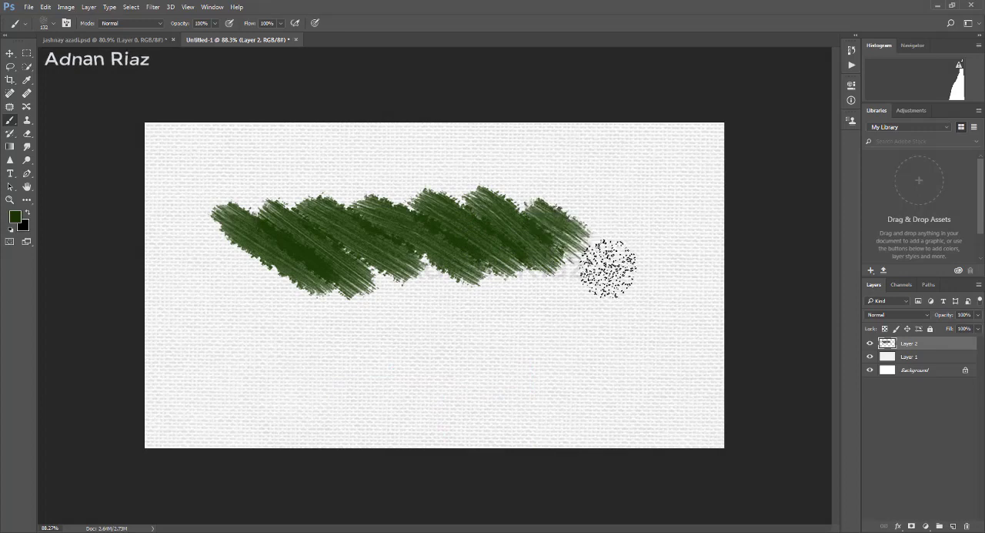
- Paint a lower row of dark green diagonal strokes on Layer 2 and extend the painted patch around its left end
{"action": "mouse_move", "coordinate": [543, 204]}
{"action": "left_mouse_down"}
{"action": "mouse_move", "coordinate": [638, 242]}
{"action": "mouse_move", "coordinate": [590, 208]}
{"action": "mouse_move", "coordinate": [652, 234]}
{"action": "mouse_move", "coordinate": [562, 358]}
{"action": "left_mouse_up"}
{"action": "mouse_move", "coordinate": [520, 324]}
{"action": "left_mouse_down"}
{"action": "mouse_move", "coordinate": [435, 256]}
{"action": "mouse_move", "coordinate": [377, 252]}
{"action": "mouse_move", "coordinate": [301, 315]}
{"action": "mouse_move", "coordinate": [296, 295]}
{"action": "mouse_move", "coordinate": [313, 255]}
{"action": "mouse_move", "coordinate": [277, 277]}
{"action": "left_mouse_up"}
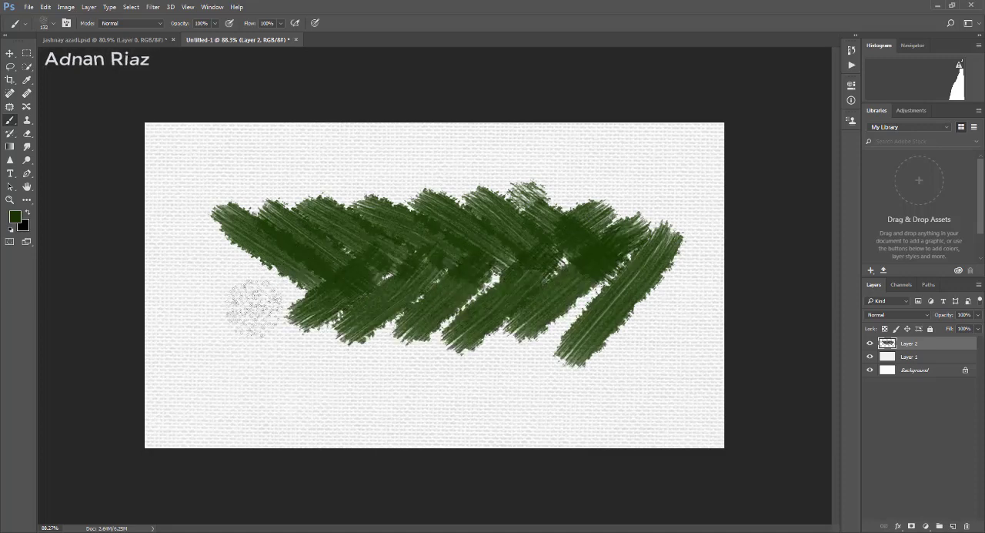
{"action": "mouse_move", "coordinate": [309, 250]}
{"action": "left_mouse_down"}
{"action": "mouse_move", "coordinate": [257, 310]}
{"action": "mouse_move", "coordinate": [226, 275]}
{"action": "mouse_move", "coordinate": [194, 308]}
{"action": "mouse_move", "coordinate": [208, 231]}
{"action": "left_mouse_up"}
{"action": "mouse_move", "coordinate": [304, 327]}
{"action": "left_mouse_down"}
{"action": "mouse_move", "coordinate": [200, 273]}
{"action": "mouse_move", "coordinate": [236, 319]}
{"action": "mouse_move", "coordinate": [287, 343]}
{"action": "left_mouse_up"}
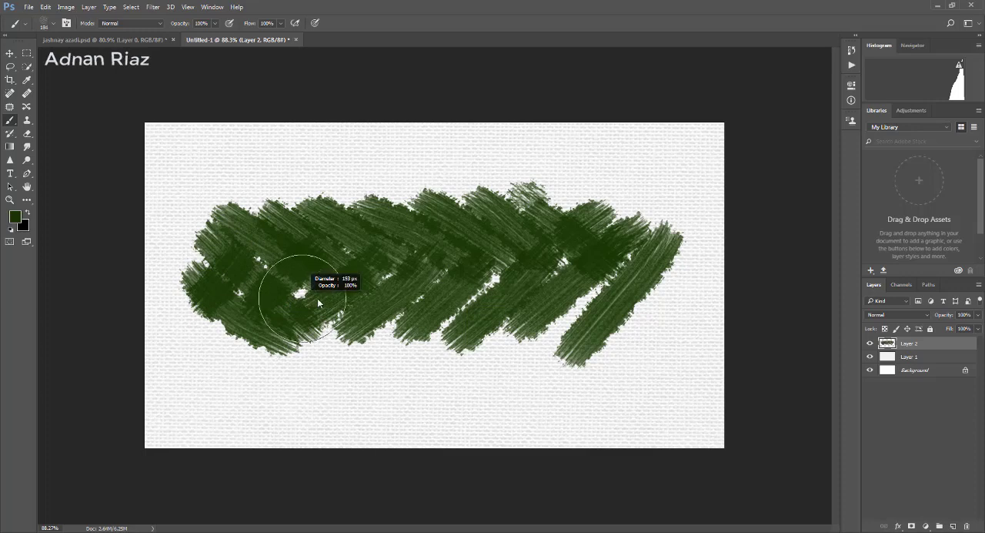
- Enlarge the textured brush to about 202 px and fill the gaps inside the green patch with overlapping strokes
{"action": "left_click_drag", "start_coordinate": [319, 300], "coordinate": [328, 300]}
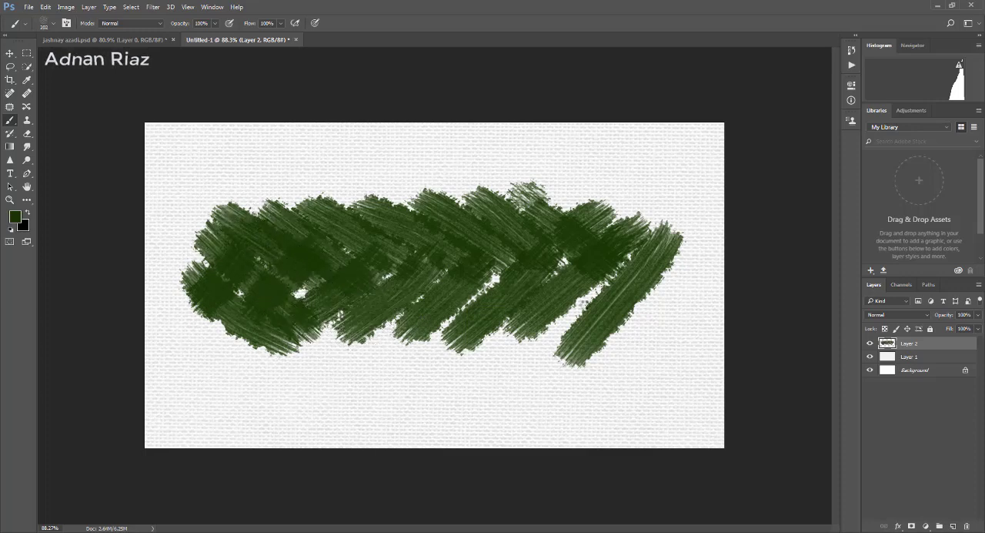
{"action": "left_click", "coordinate": [324, 310]}
{"action": "mouse_move", "coordinate": [578, 218]}
{"action": "left_mouse_down"}
{"action": "mouse_move", "coordinate": [591, 309]}
{"action": "mouse_move", "coordinate": [511, 374]}
{"action": "mouse_move", "coordinate": [511, 293]}
{"action": "left_mouse_up"}
{"action": "mouse_move", "coordinate": [374, 227]}
{"action": "left_mouse_down"}
{"action": "mouse_move", "coordinate": [402, 279]}
{"action": "mouse_move", "coordinate": [391, 246]}
{"action": "mouse_move", "coordinate": [418, 337]}
{"action": "left_mouse_up"}
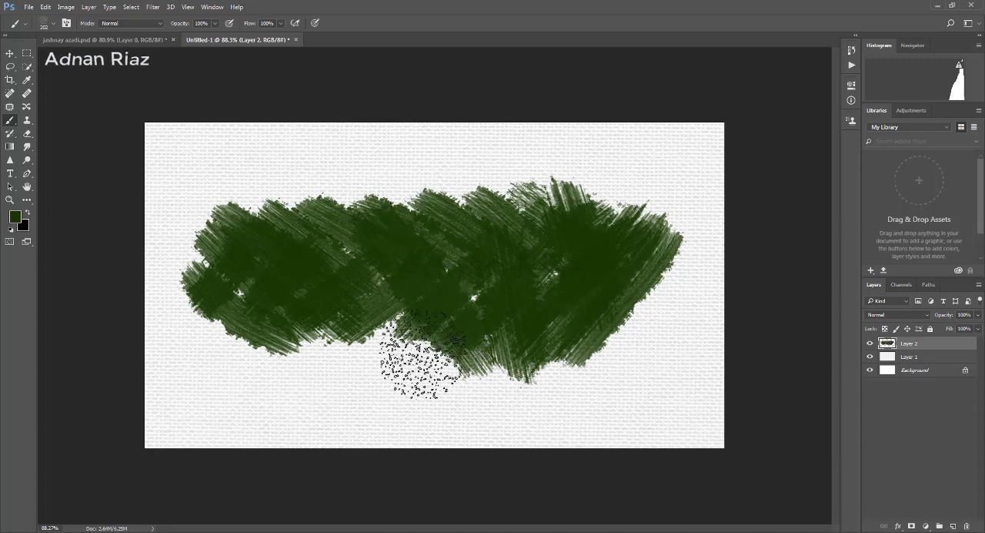
{"action": "left_click_drag", "start_coordinate": [304, 224], "coordinate": [347, 284]}
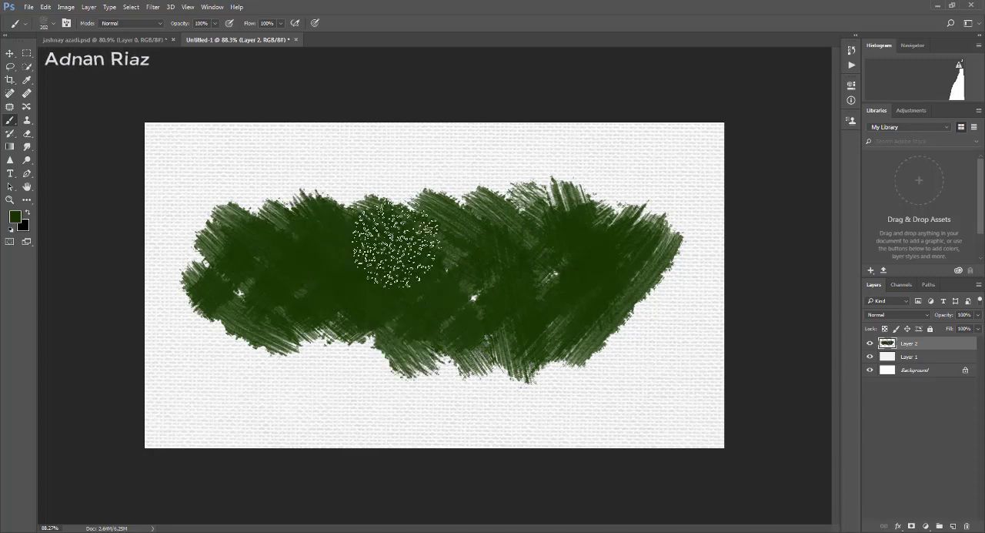
{"action": "mouse_move", "coordinate": [397, 240]}
{"action": "left_mouse_down"}
{"action": "mouse_move", "coordinate": [389, 217]}
{"action": "mouse_move", "coordinate": [388, 306]}
{"action": "mouse_move", "coordinate": [350, 243]}
{"action": "left_mouse_up"}
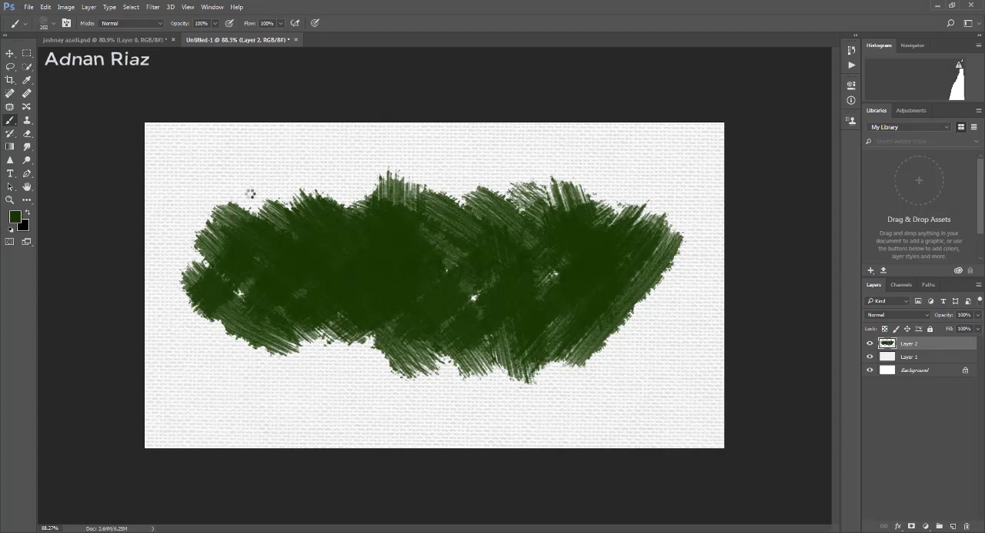
- Paint ragged bristle strokes outward from the green patch's upper, lower and right edges, filling its remaining interior gap
{"action": "left_click_drag", "start_coordinate": [252, 190], "coordinate": [279, 250]}
{"action": "left_click_drag", "start_coordinate": [463, 184], "coordinate": [438, 258]}
{"action": "left_click_drag", "start_coordinate": [335, 371], "coordinate": [356, 312]}
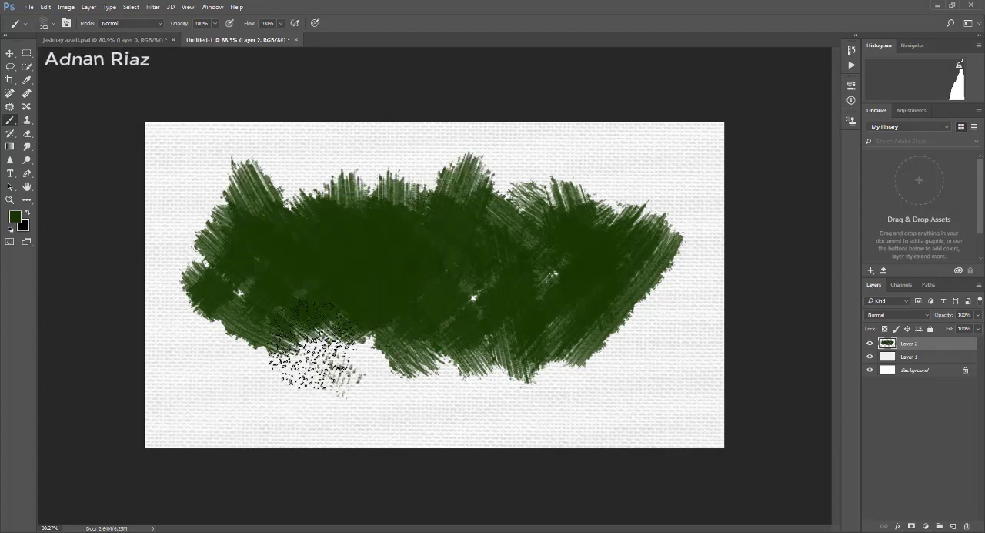
{"action": "left_click_drag", "start_coordinate": [288, 277], "coordinate": [220, 325]}
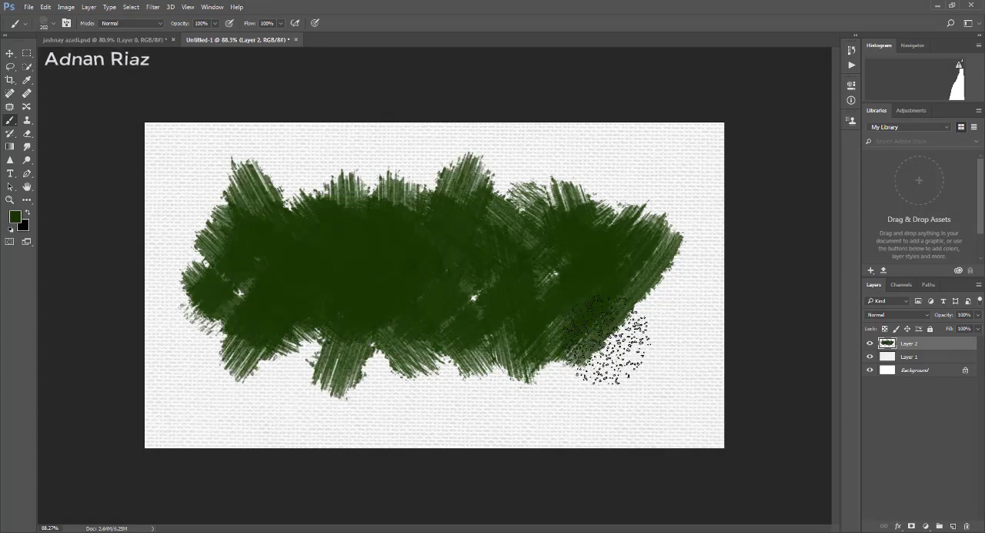
{"action": "left_click_drag", "start_coordinate": [531, 270], "coordinate": [596, 334]}
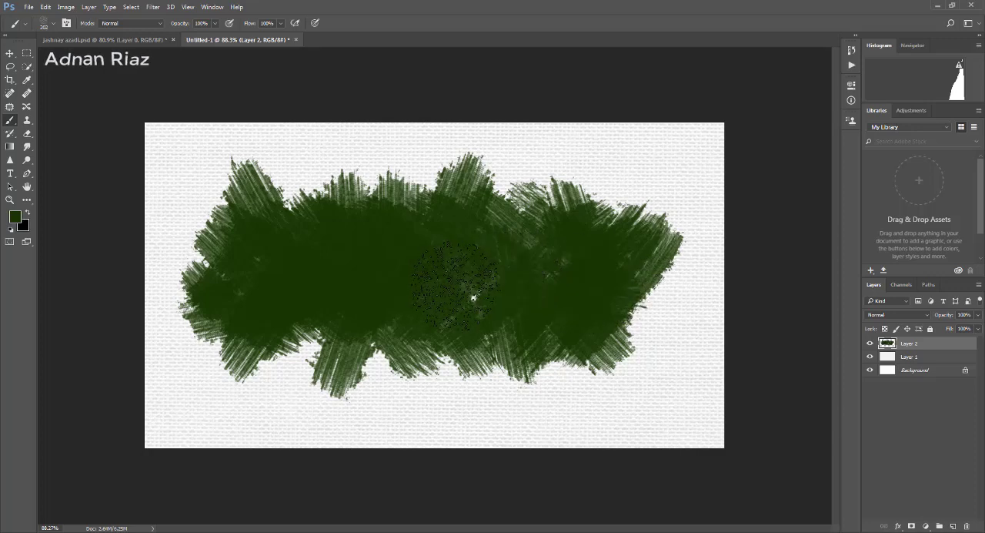
{"action": "mouse_move", "coordinate": [454, 287]}
{"action": "left_mouse_down"}
{"action": "mouse_move", "coordinate": [627, 273]}
{"action": "mouse_move", "coordinate": [662, 285]}
{"action": "mouse_move", "coordinate": [616, 308]}
{"action": "left_mouse_up"}
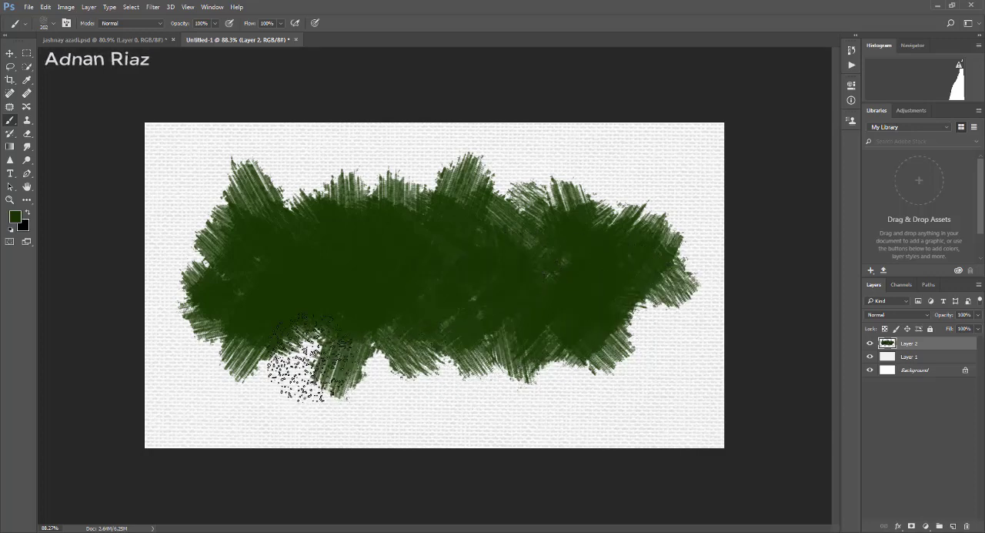
{"action": "left_click_drag", "start_coordinate": [375, 331], "coordinate": [401, 348]}
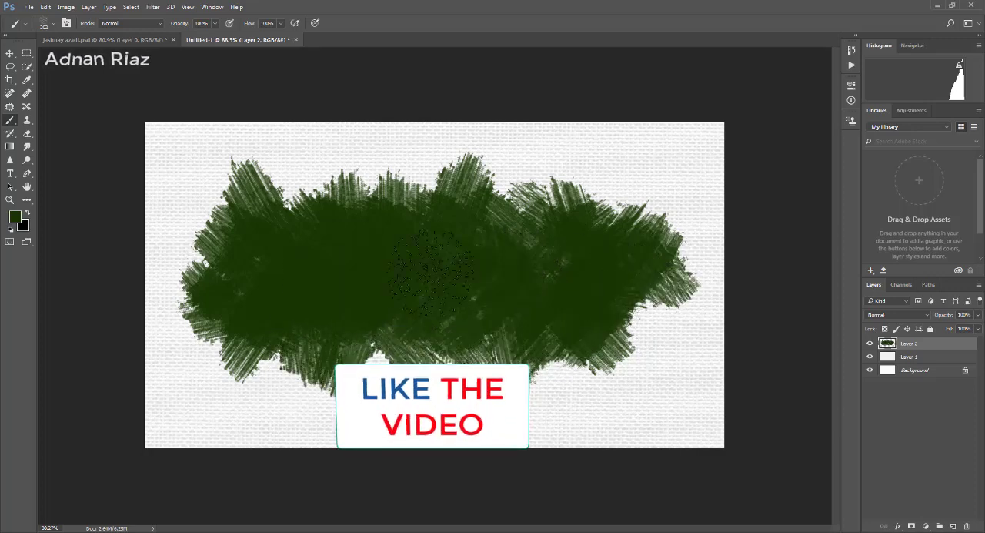
- Extend the green patch's rough outline with more bristle strokes along the upper right, lower right, bottom and upper left edges
{"action": "left_click_drag", "start_coordinate": [524, 190], "coordinate": [536, 244]}
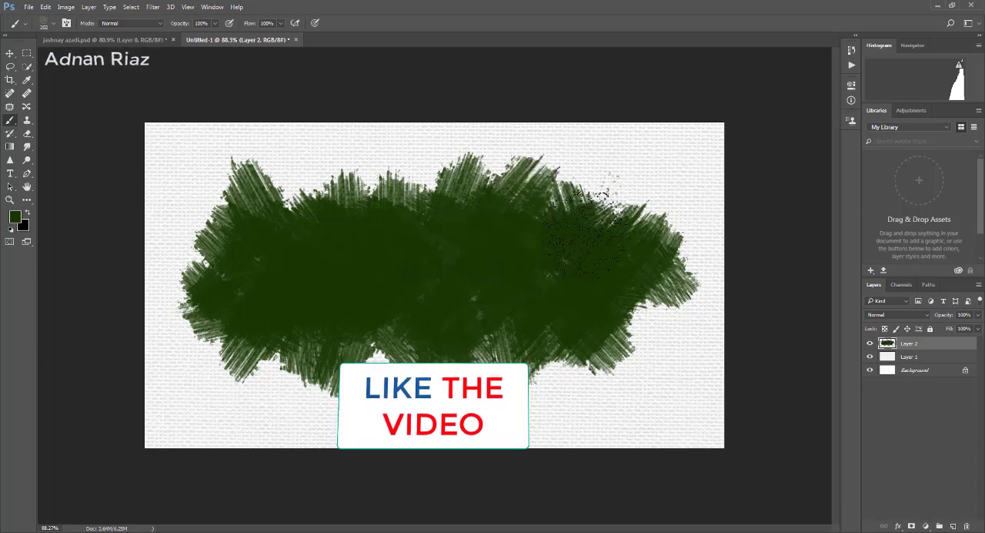
{"action": "left_click_drag", "start_coordinate": [593, 212], "coordinate": [612, 258]}
{"action": "left_click_drag", "start_coordinate": [636, 318], "coordinate": [596, 303]}
{"action": "left_click_drag", "start_coordinate": [496, 356], "coordinate": [477, 339]}
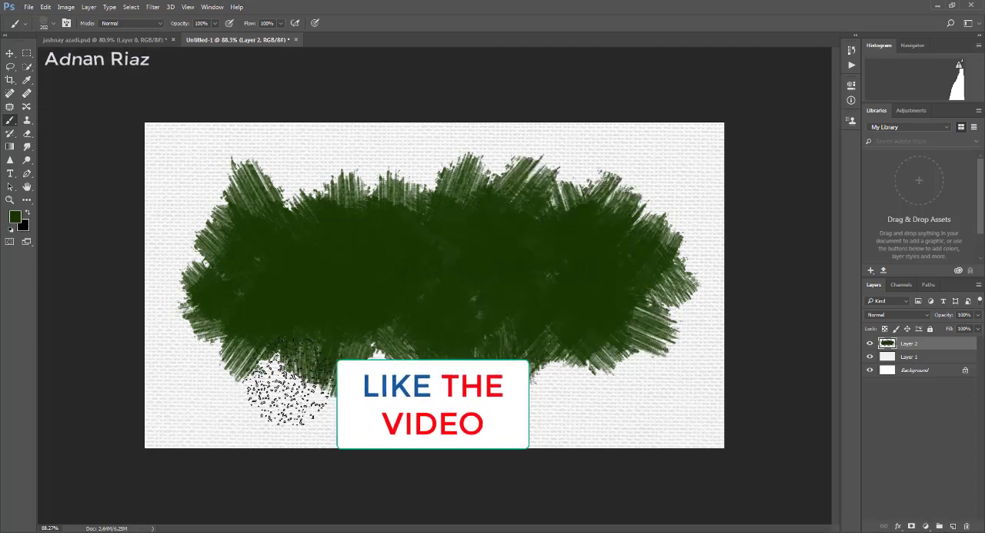
{"action": "left_click_drag", "start_coordinate": [289, 362], "coordinate": [303, 294]}
{"action": "left_click_drag", "start_coordinate": [314, 223], "coordinate": [316, 231]}
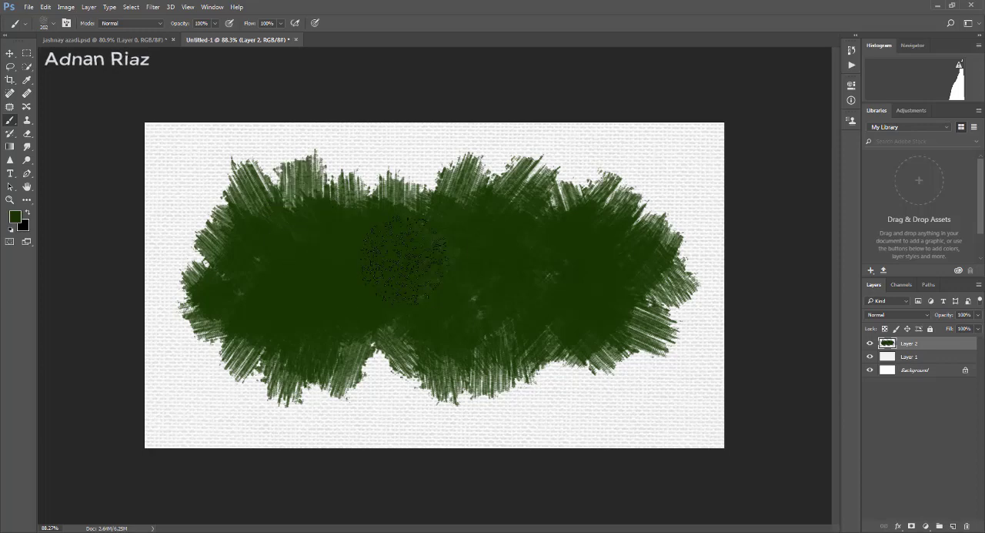
{"action": "left_click_drag", "start_coordinate": [391, 275], "coordinate": [396, 279]}
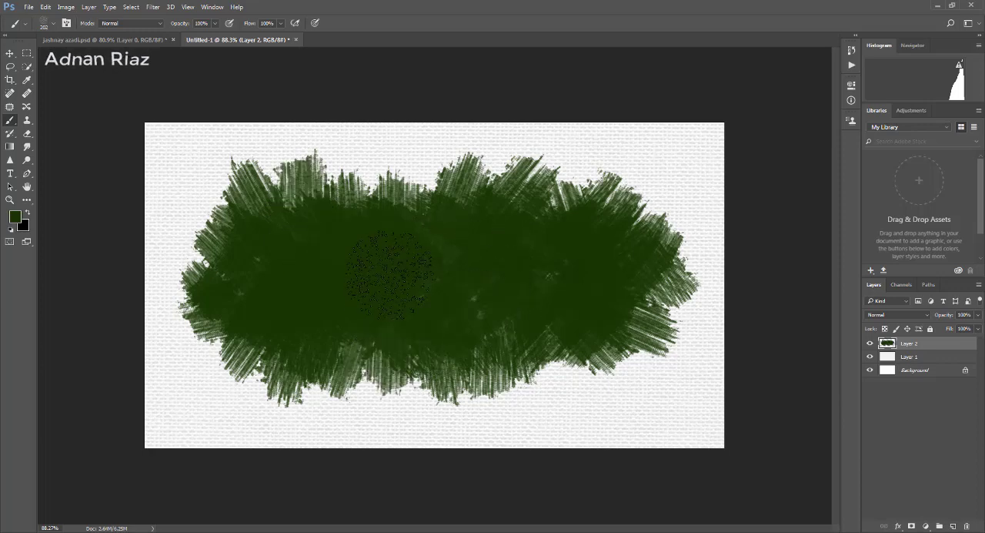
{"action": "left_click_drag", "start_coordinate": [382, 357], "coordinate": [383, 275]}
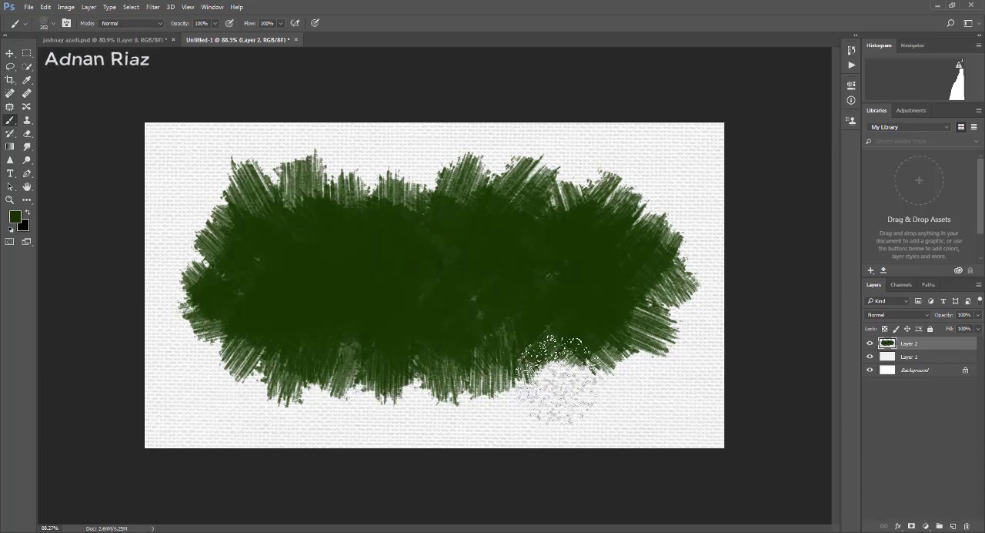
{"action": "mouse_move", "coordinate": [562, 380]}
{"action": "left_mouse_down"}
{"action": "mouse_move", "coordinate": [462, 246]}
{"action": "mouse_move", "coordinate": [491, 247]}
{"action": "left_mouse_up"}
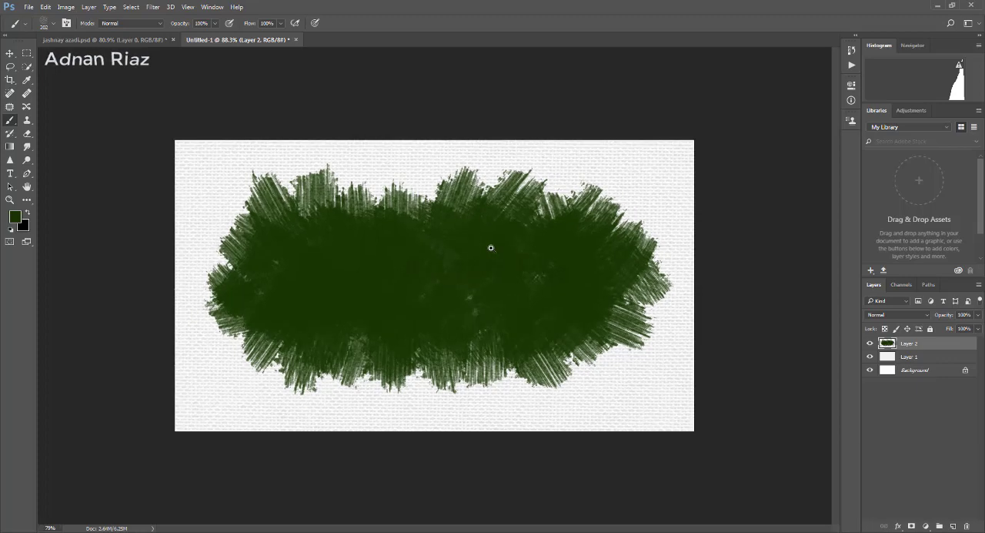
{"action": "mouse_move", "coordinate": [396, 188]}
{"action": "left_mouse_down"}
{"action": "mouse_move", "coordinate": [354, 185]}
{"action": "mouse_move", "coordinate": [380, 211]}
{"action": "mouse_move", "coordinate": [418, 213]}
{"action": "left_mouse_up"}
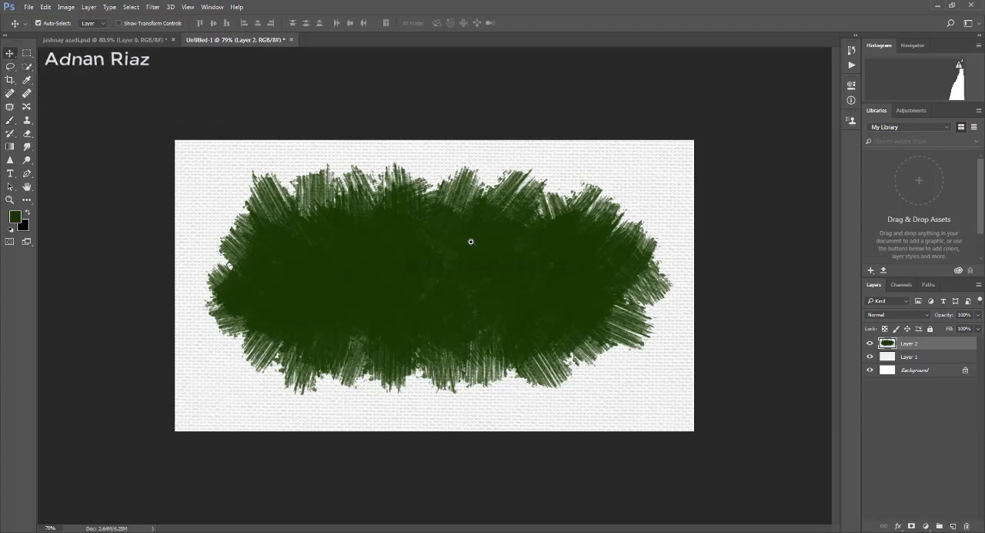
- Free-transform the green patch on Layer 2, scaling it to about 101% and centring it on the canvas
{"action": "left_click_drag", "start_coordinate": [471, 242], "coordinate": [457, 239]}
{"action": "key", "text": "ctrl+t"}
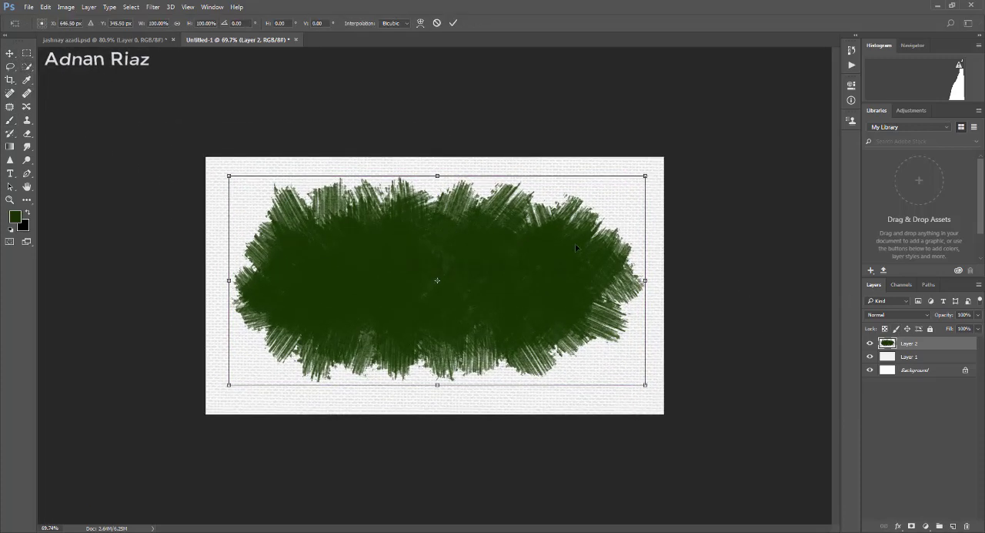
{"action": "mouse_move", "coordinate": [643, 178]}
{"action": "left_mouse_down"}
{"action": "mouse_move", "coordinate": [653, 166]}
{"action": "mouse_move", "coordinate": [649, 174]}
{"action": "left_mouse_up"}
{"action": "left_click_drag", "start_coordinate": [541, 256], "coordinate": [536, 261]}
{"action": "key", "text": "Return"}
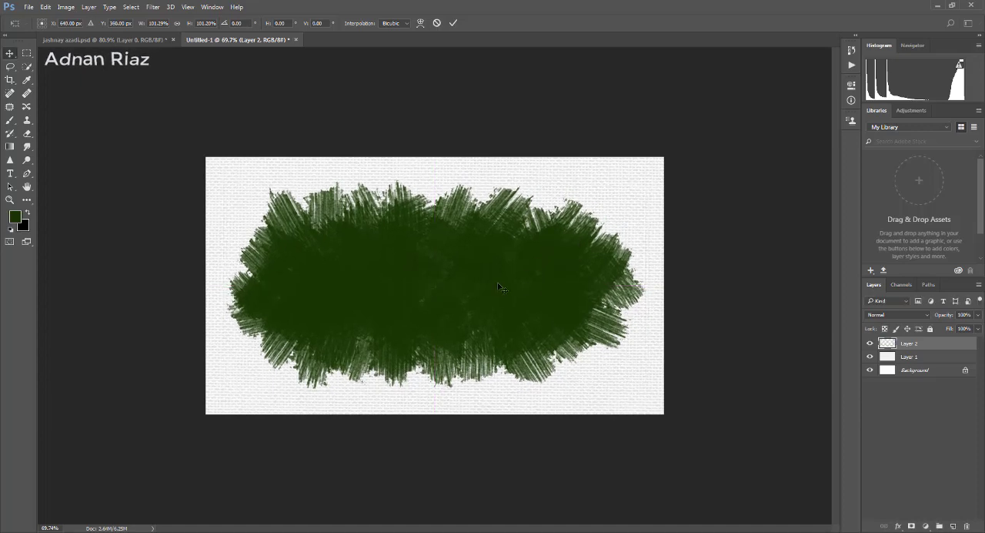
{"action": "key", "text": "v"}
{"action": "scroll", "coordinate": [459, 251], "scroll_direction": "up", "scroll_amount": 1}
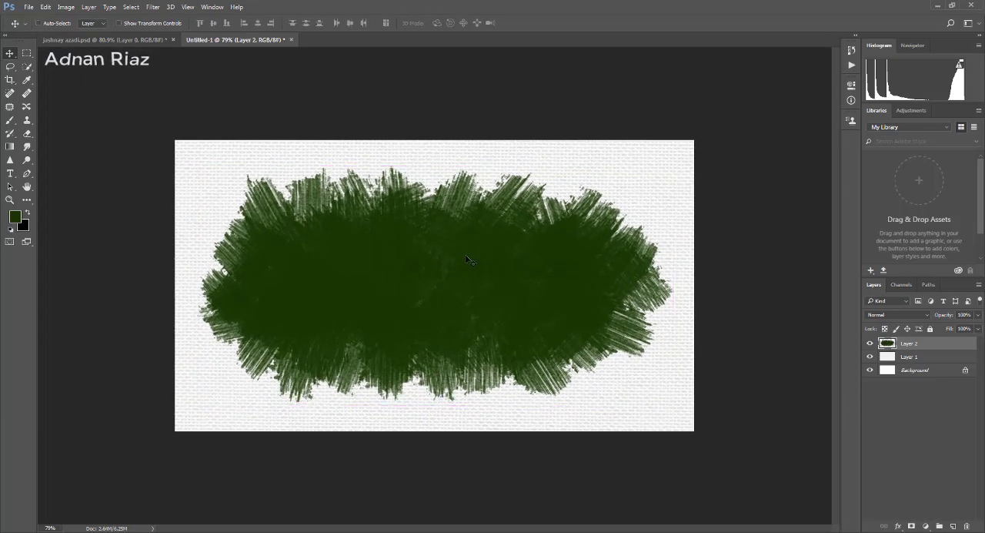
- Examine Layer 1 and Layer 2 in jashnay azadi.psd by making them visible, and return to Untitled-1
{"action": "left_click", "coordinate": [146, 39]}
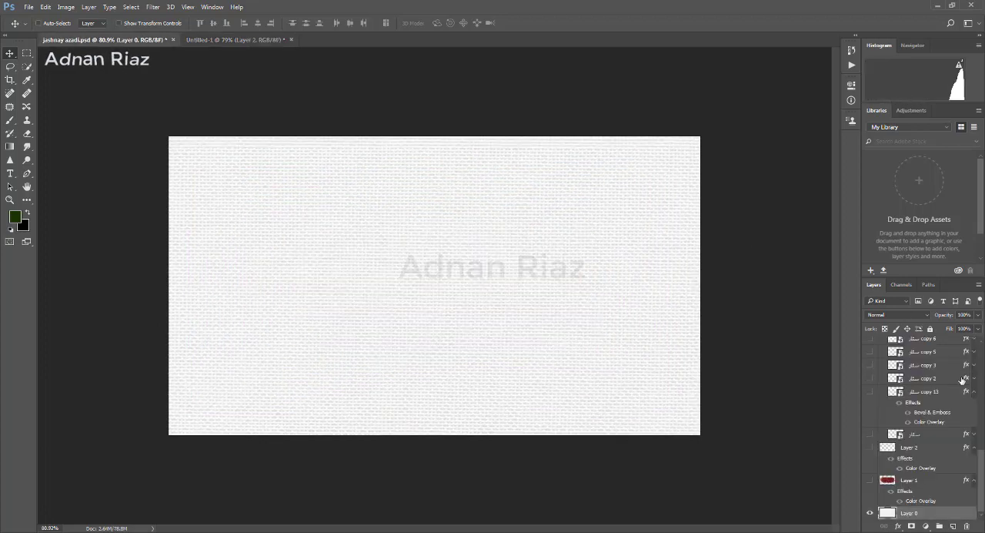
{"action": "left_click", "coordinate": [869, 481]}
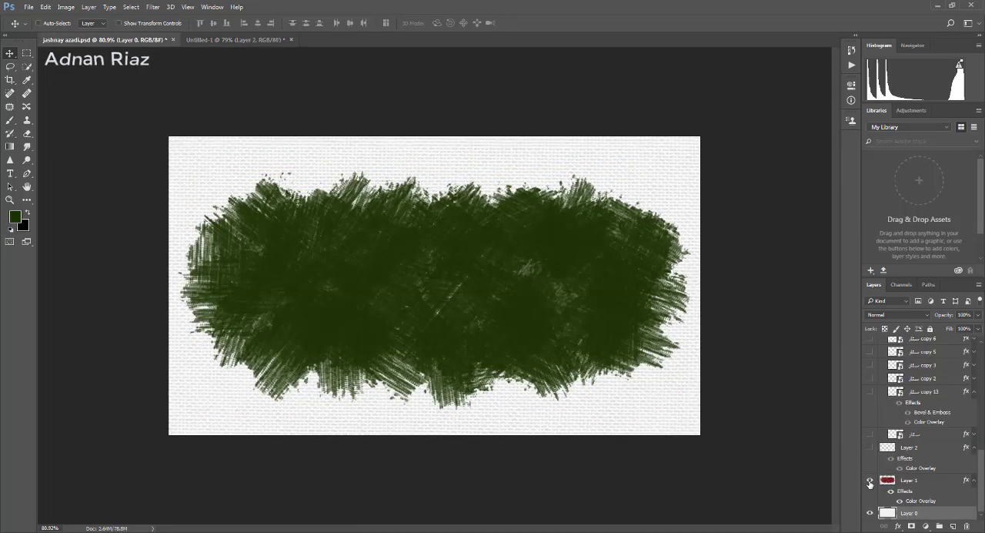
{"action": "left_click", "coordinate": [871, 447]}
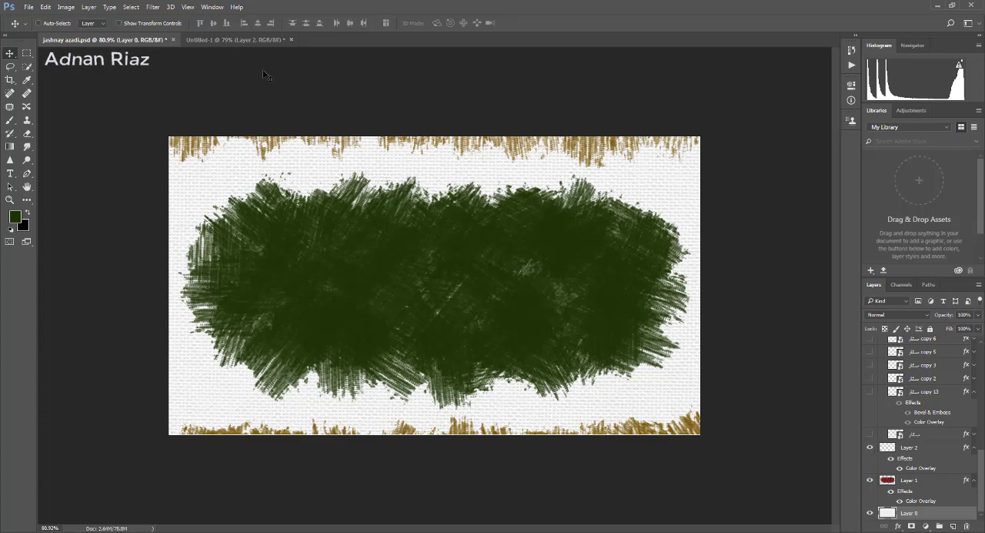
{"action": "left_click", "coordinate": [235, 39]}
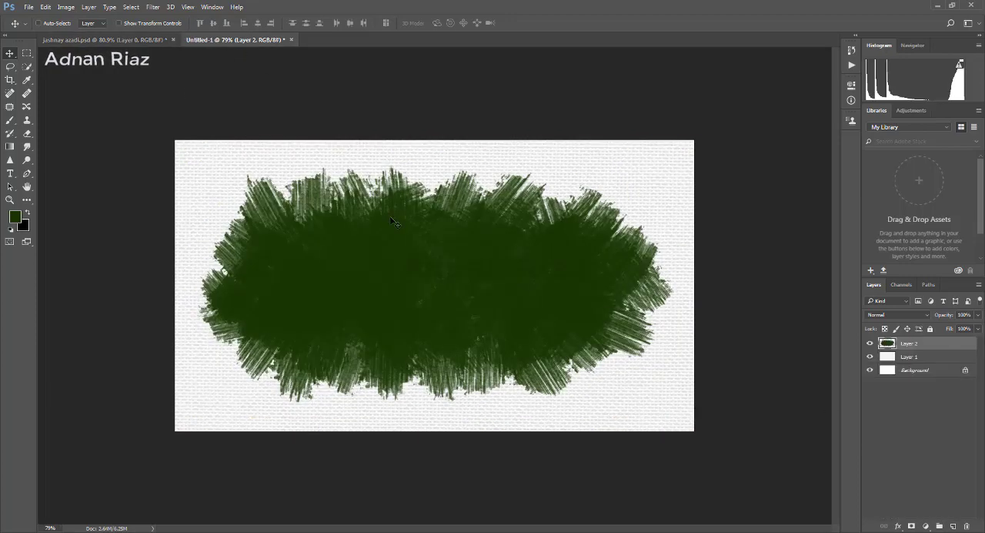
- Create a new layer above Layer 2 and set the foreground colour to dark yellow, #8b7900
{"action": "left_click", "coordinate": [953, 526]}
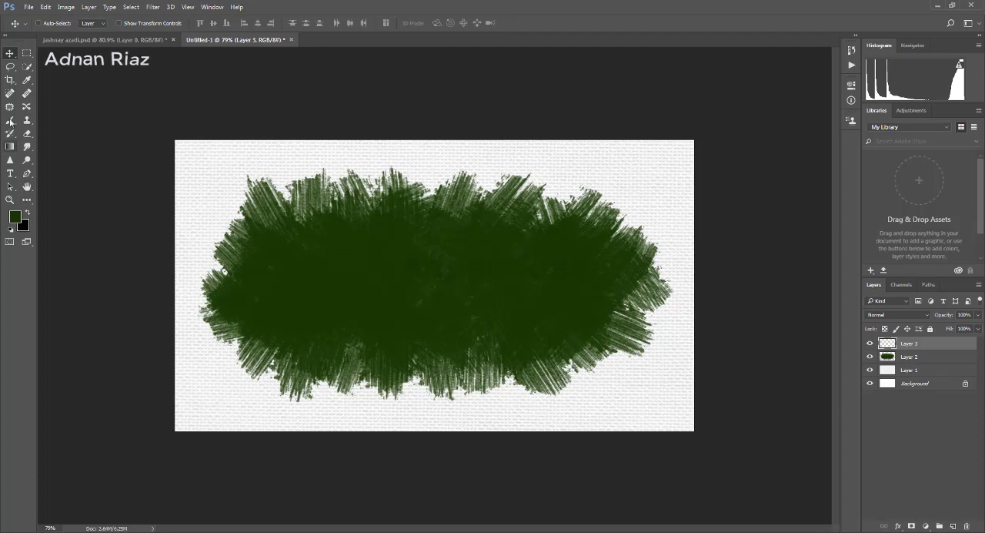
{"action": "left_click", "coordinate": [16, 219]}
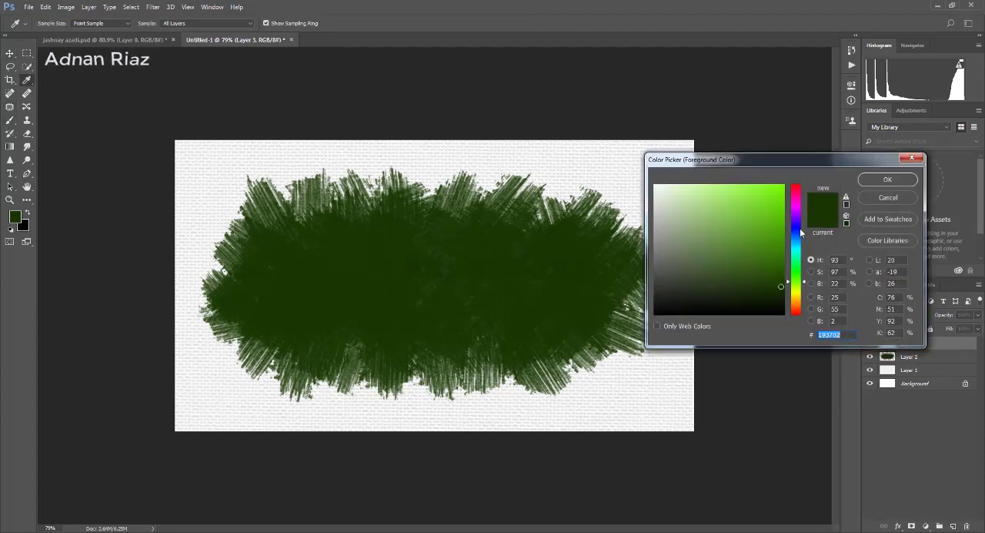
{"action": "mouse_move", "coordinate": [799, 281]}
{"action": "left_mouse_down"}
{"action": "mouse_move", "coordinate": [799, 300]}
{"action": "mouse_move", "coordinate": [799, 206]}
{"action": "mouse_move", "coordinate": [800, 299]}
{"action": "left_mouse_up"}
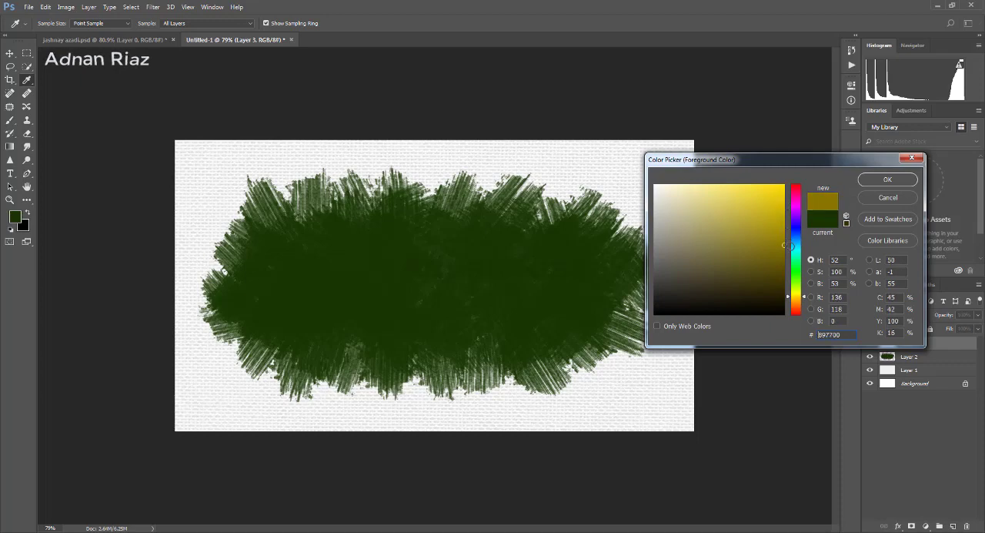
{"action": "left_click", "coordinate": [879, 183]}
{"action": "left_click", "coordinate": [660, 121]}
{"action": "left_click", "coordinate": [611, 115]}
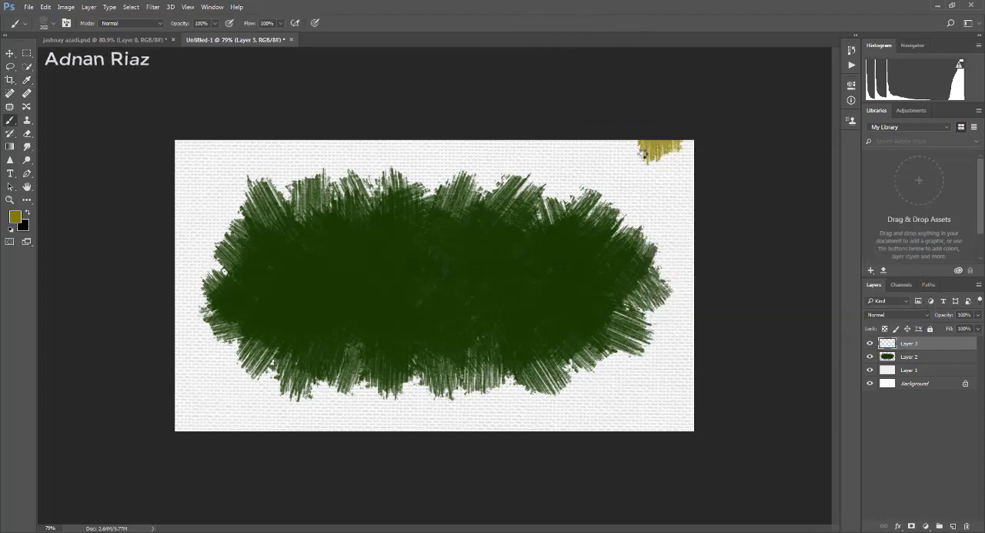
{"action": "key", "text": "ctrl+z"}
{"action": "left_click", "coordinate": [24, 225]}
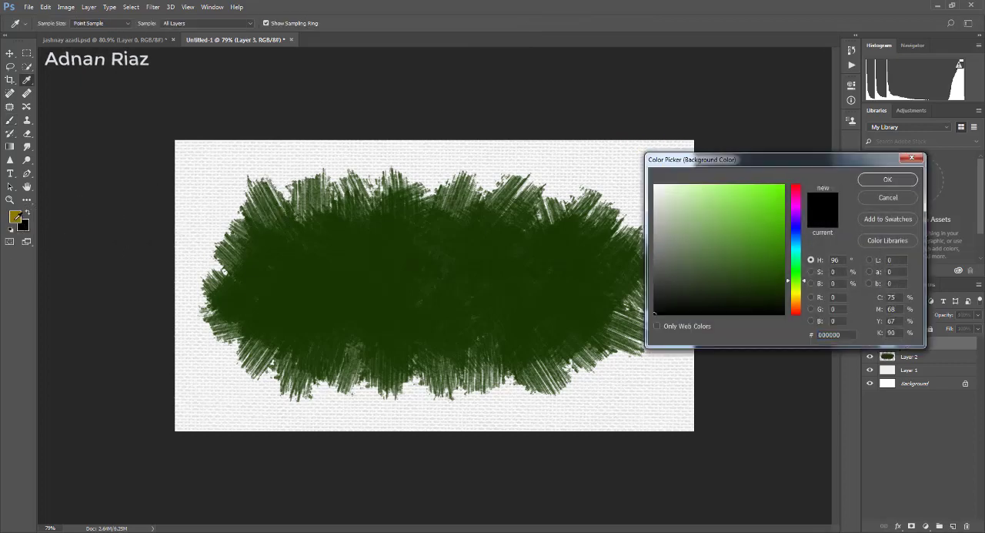
{"action": "left_click", "coordinate": [907, 196]}
- Darken the foreground colour to a deeper olive yellow and brush short ragged strokes along the canvas's top edge on Layer 3
{"action": "left_click", "coordinate": [16, 219]}
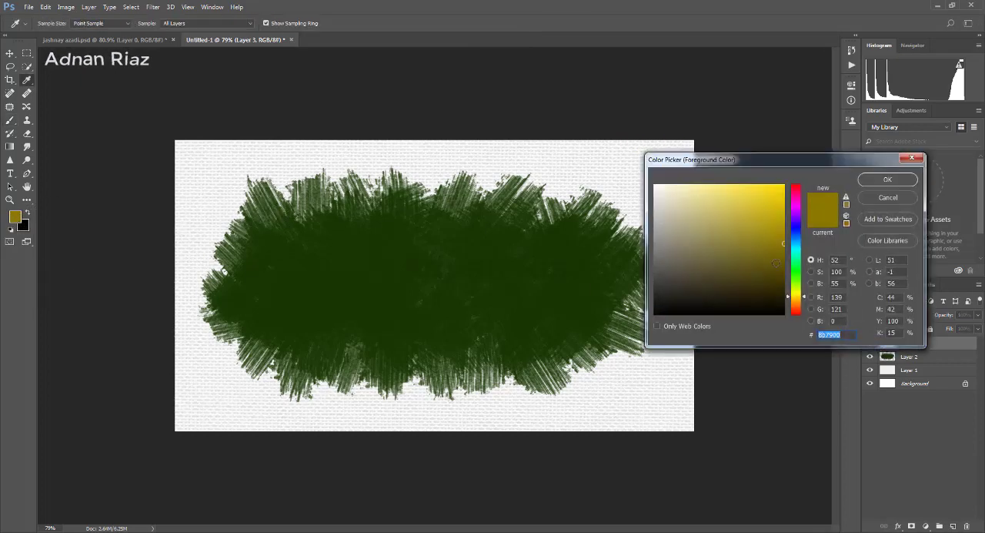
{"action": "left_click", "coordinate": [880, 181]}
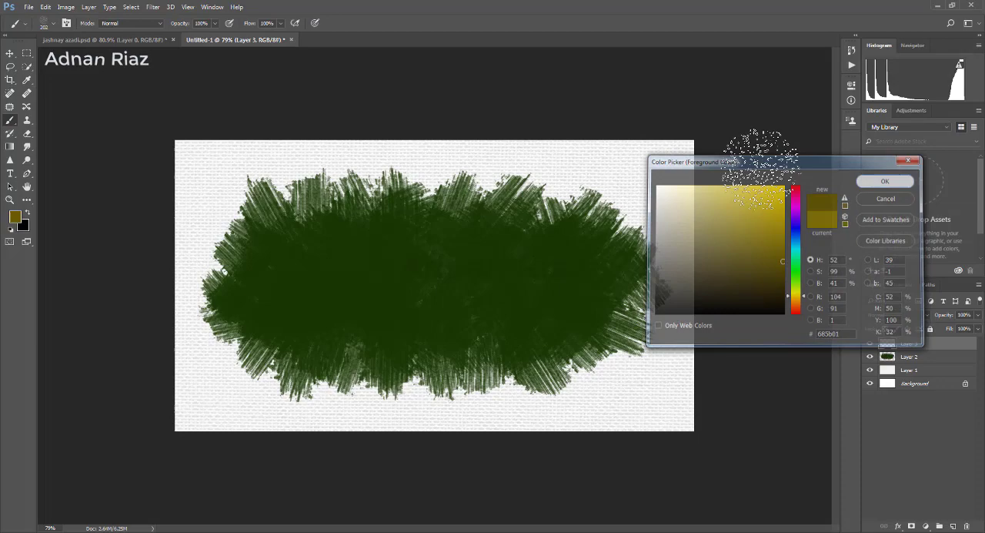
{"action": "left_click", "coordinate": [668, 123]}
{"action": "mouse_move", "coordinate": [622, 88]}
{"action": "left_mouse_down"}
{"action": "mouse_move", "coordinate": [592, 102]}
{"action": "mouse_move", "coordinate": [565, 127]}
{"action": "mouse_move", "coordinate": [544, 92]}
{"action": "mouse_move", "coordinate": [501, 114]}
{"action": "mouse_move", "coordinate": [444, 109]}
{"action": "mouse_move", "coordinate": [417, 63]}
{"action": "mouse_move", "coordinate": [369, 77]}
{"action": "mouse_move", "coordinate": [296, 123]}
{"action": "mouse_move", "coordinate": [280, 96]}
{"action": "mouse_move", "coordinate": [225, 127]}
{"action": "mouse_move", "coordinate": [209, 108]}
{"action": "mouse_move", "coordinate": [202, 55]}
{"action": "mouse_move", "coordinate": [318, 127]}
{"action": "mouse_move", "coordinate": [348, 95]}
{"action": "mouse_move", "coordinate": [370, 126]}
{"action": "mouse_move", "coordinate": [436, 81]}
{"action": "mouse_move", "coordinate": [468, 126]}
{"action": "mouse_move", "coordinate": [454, 102]}
{"action": "mouse_move", "coordinate": [424, 115]}
{"action": "left_mouse_up"}
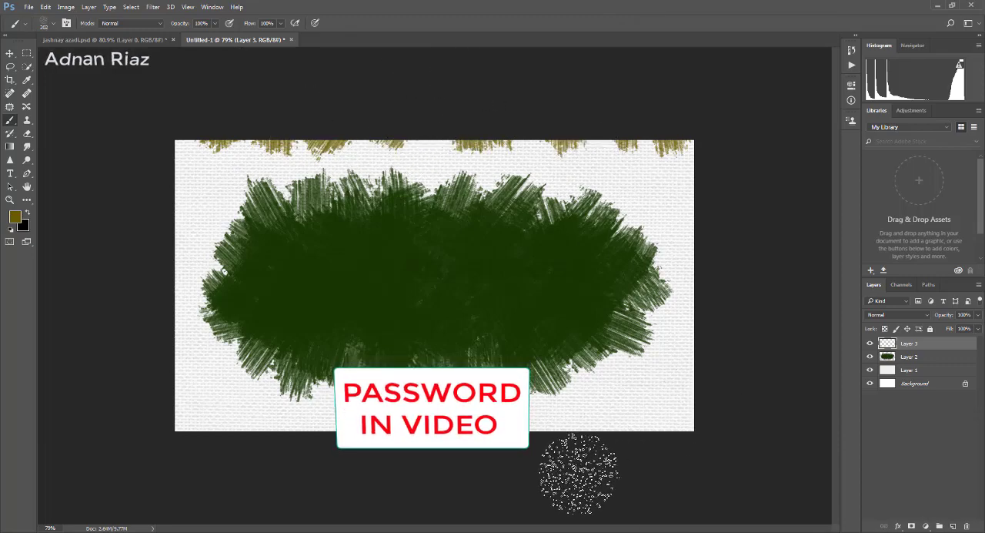
- Brush ragged olive strokes along the canvas's bottom edge and fill the gaps along the top edge on Layer 3
{"action": "mouse_move", "coordinate": [583, 473]}
{"action": "left_mouse_down"}
{"action": "mouse_move", "coordinate": [420, 441]}
{"action": "mouse_move", "coordinate": [373, 468]}
{"action": "mouse_move", "coordinate": [239, 416]}
{"action": "mouse_move", "coordinate": [199, 433]}
{"action": "mouse_move", "coordinate": [215, 476]}
{"action": "mouse_move", "coordinate": [304, 461]}
{"action": "mouse_move", "coordinate": [355, 433]}
{"action": "mouse_move", "coordinate": [442, 460]}
{"action": "mouse_move", "coordinate": [606, 427]}
{"action": "mouse_move", "coordinate": [646, 447]}
{"action": "mouse_move", "coordinate": [681, 435]}
{"action": "left_mouse_up"}
{"action": "left_click", "coordinate": [682, 440]}
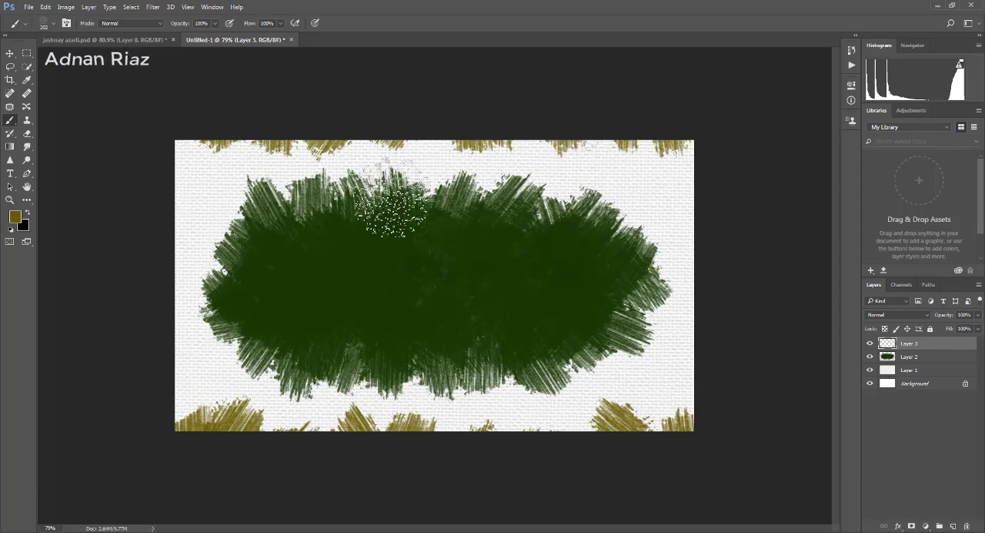
{"action": "left_click_drag", "start_coordinate": [591, 154], "coordinate": [645, 153]}
{"action": "left_click", "coordinate": [603, 160]}
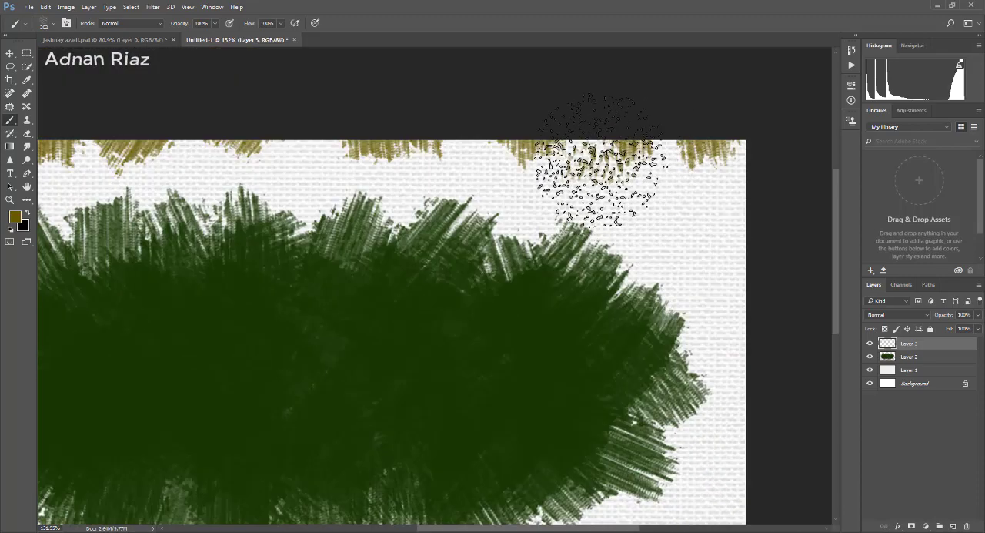
{"action": "left_click", "coordinate": [469, 150]}
{"action": "left_click", "coordinate": [327, 150]}
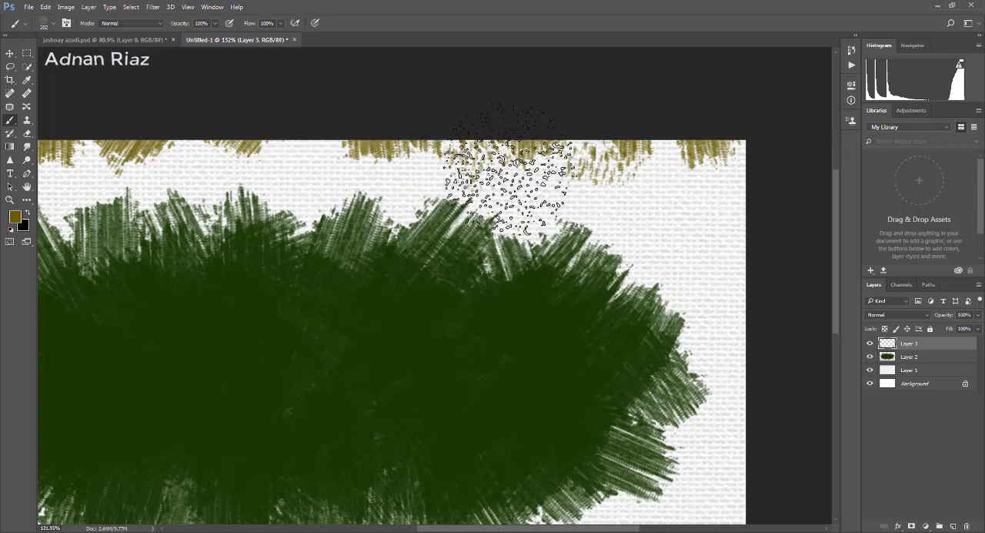
{"action": "left_click_drag", "start_coordinate": [540, 171], "coordinate": [441, 201]}
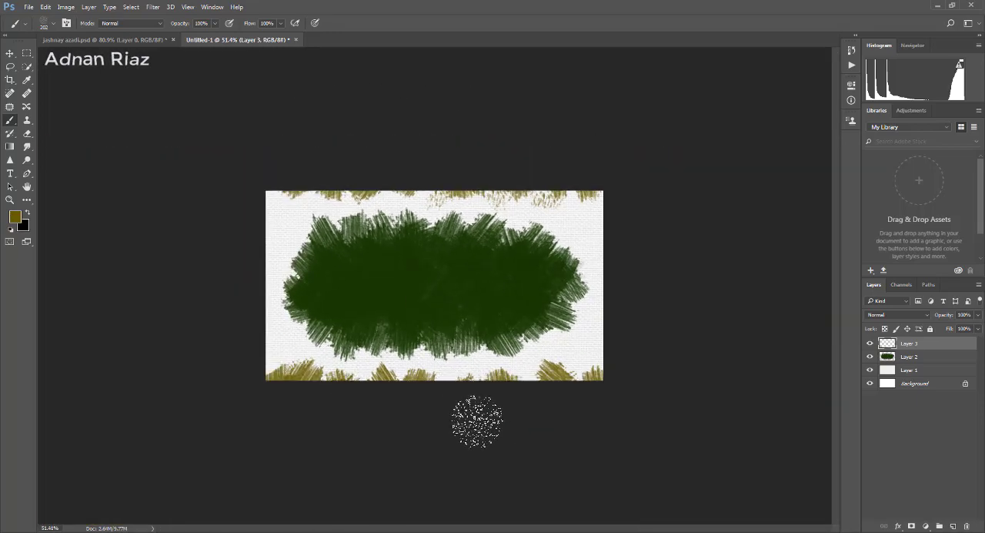
{"action": "left_click_drag", "start_coordinate": [482, 302], "coordinate": [508, 305]}
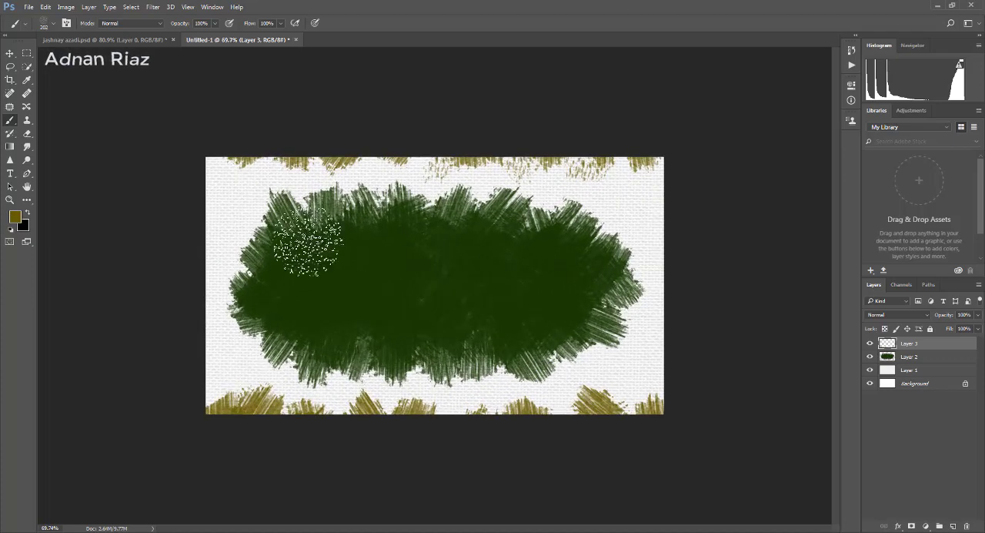
- Copy the golden calligraphy text layer from jashnay azadi.psd into Untitled-1 and free-transform it to sit centred over the green patch
{"action": "left_click", "coordinate": [9, 55]}
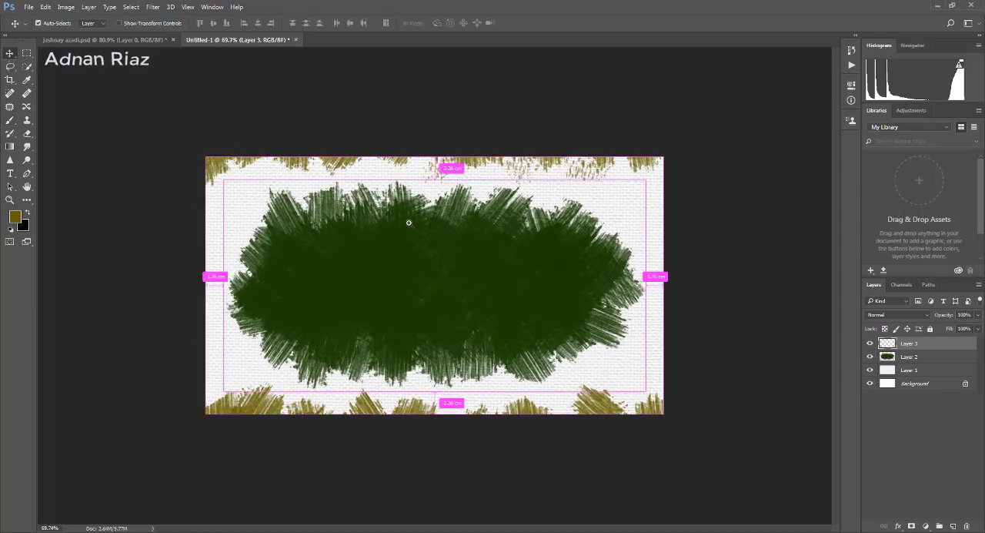
{"action": "scroll", "coordinate": [407, 220], "scroll_direction": "up", "scroll_amount": 2}
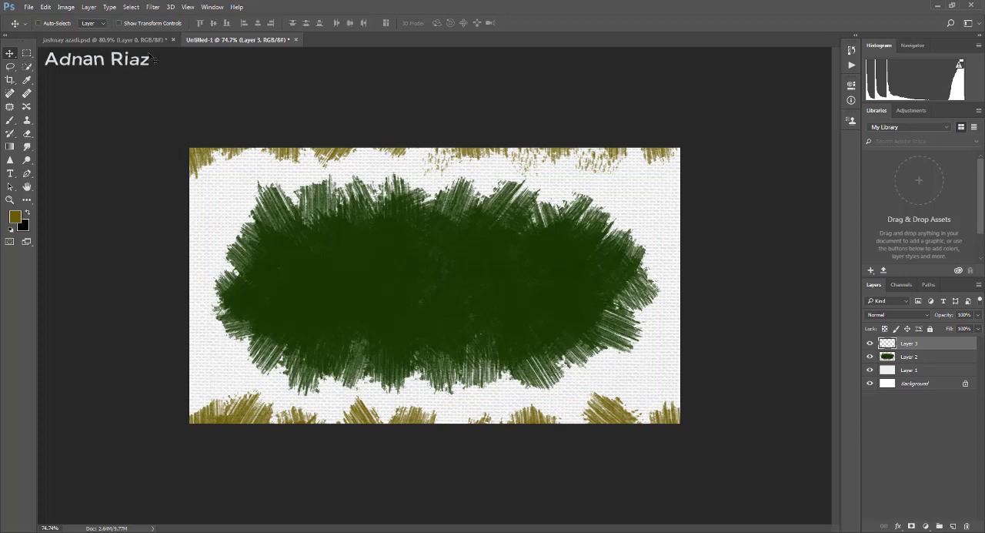
{"action": "left_click", "coordinate": [144, 41]}
{"action": "left_click_drag", "start_coordinate": [981, 479], "coordinate": [983, 361]}
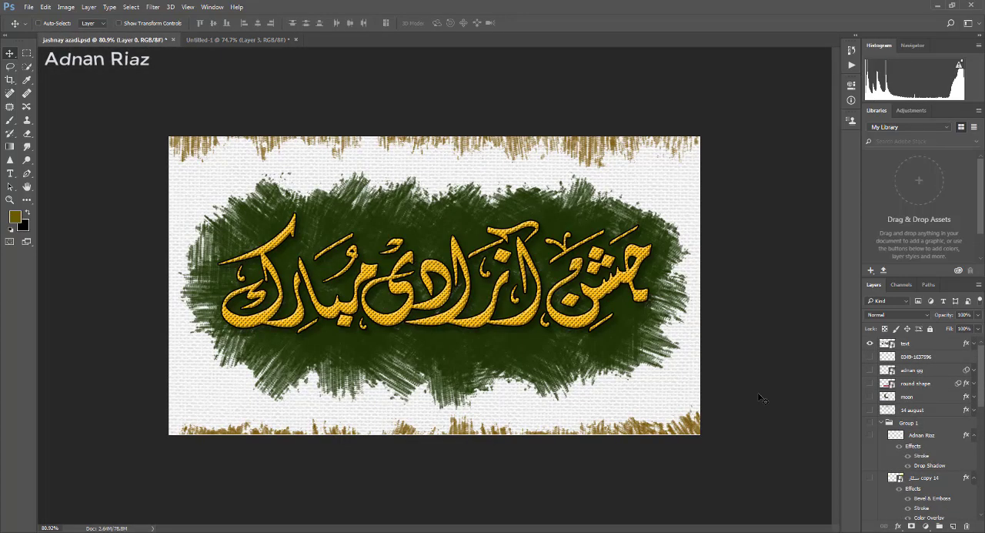
{"action": "mouse_move", "coordinate": [598, 289]}
{"action": "left_mouse_down"}
{"action": "mouse_move", "coordinate": [445, 117]}
{"action": "mouse_move", "coordinate": [373, 88]}
{"action": "mouse_move", "coordinate": [597, 321]}
{"action": "mouse_move", "coordinate": [608, 283]}
{"action": "mouse_move", "coordinate": [573, 291]}
{"action": "mouse_move", "coordinate": [368, 87]}
{"action": "mouse_move", "coordinate": [259, 38]}
{"action": "mouse_move", "coordinate": [368, 164]}
{"action": "mouse_move", "coordinate": [509, 292]}
{"action": "mouse_move", "coordinate": [587, 292]}
{"action": "left_mouse_up"}
{"action": "key", "text": "ctrl+t"}
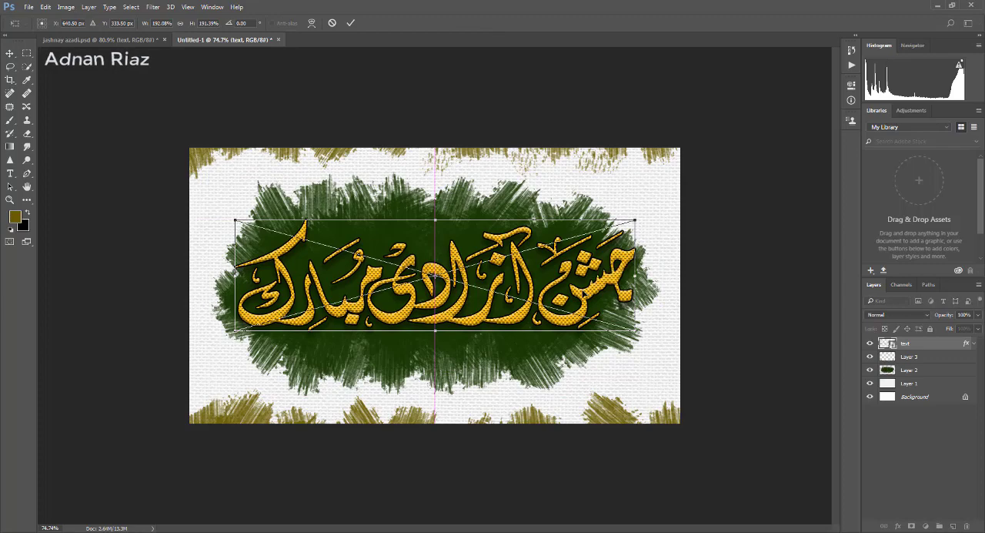
{"action": "key", "text": "Return"}
{"action": "key", "text": "ctrl+0"}
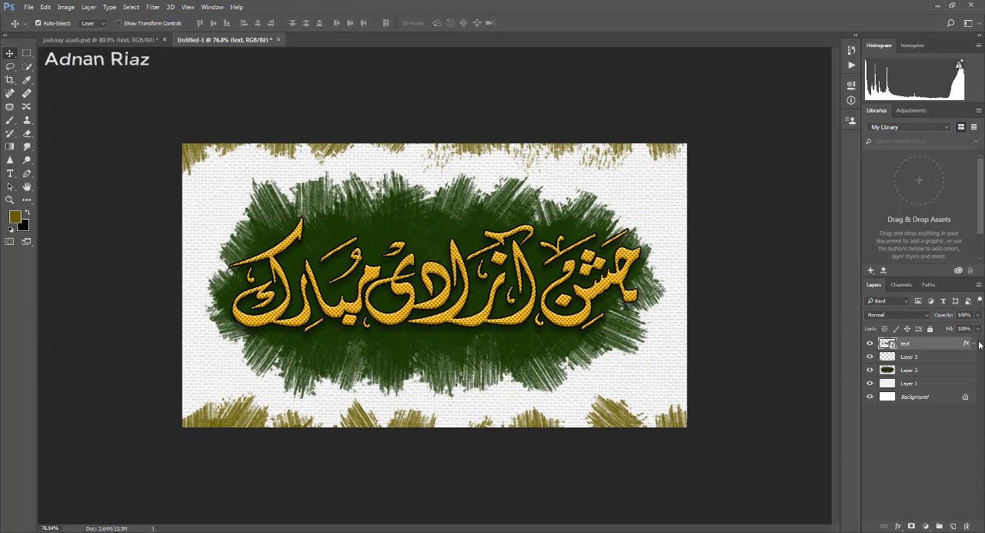
- Examine the text layer's style by switching effects such as Stroke and Bevel & Emboss off and on, keeping them enabled
{"action": "left_click", "coordinate": [974, 343]}
{"action": "double_click", "coordinate": [874, 343]}
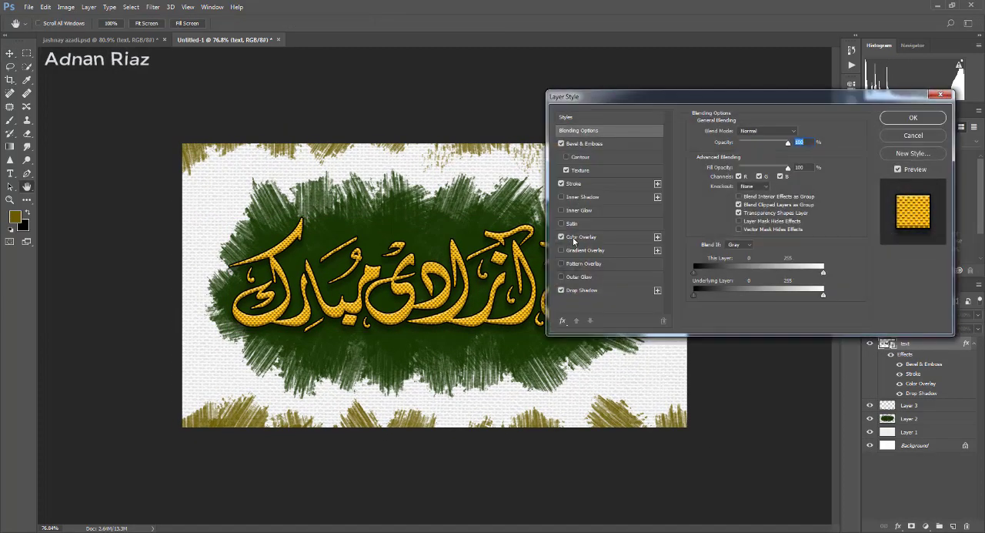
{"action": "left_click", "coordinate": [561, 237]}
{"action": "left_click", "coordinate": [563, 183]}
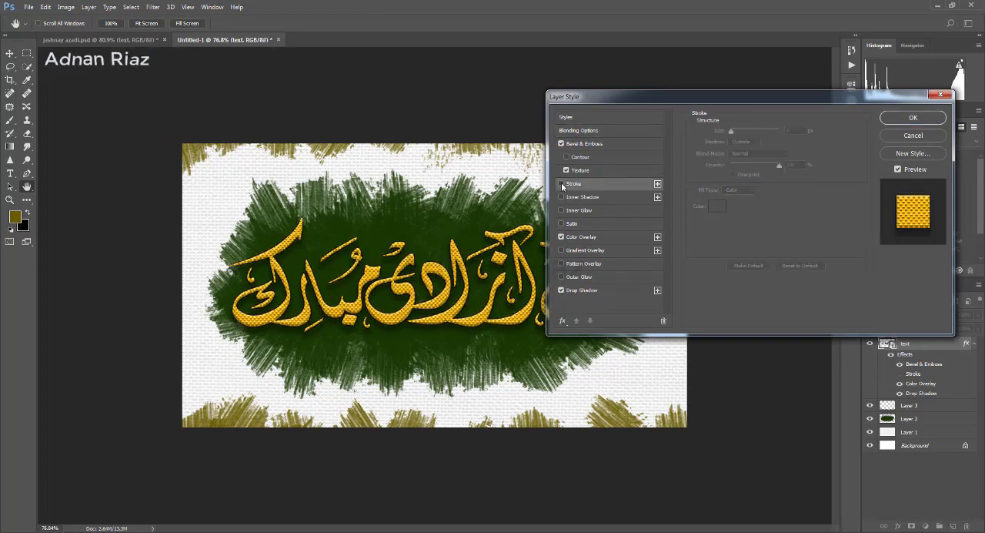
{"action": "left_click", "coordinate": [561, 144]}
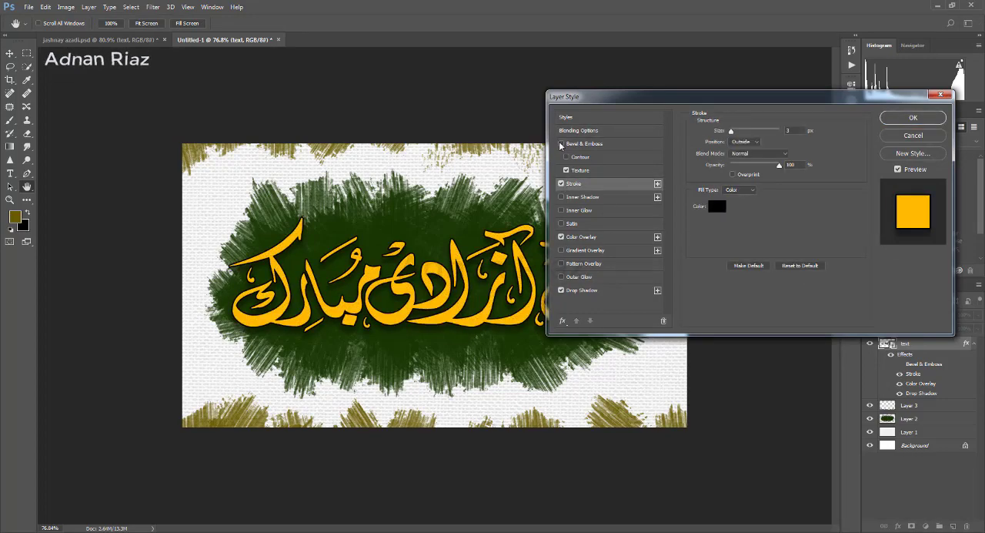
{"action": "left_click", "coordinate": [561, 144]}
{"action": "left_click", "coordinate": [561, 290]}
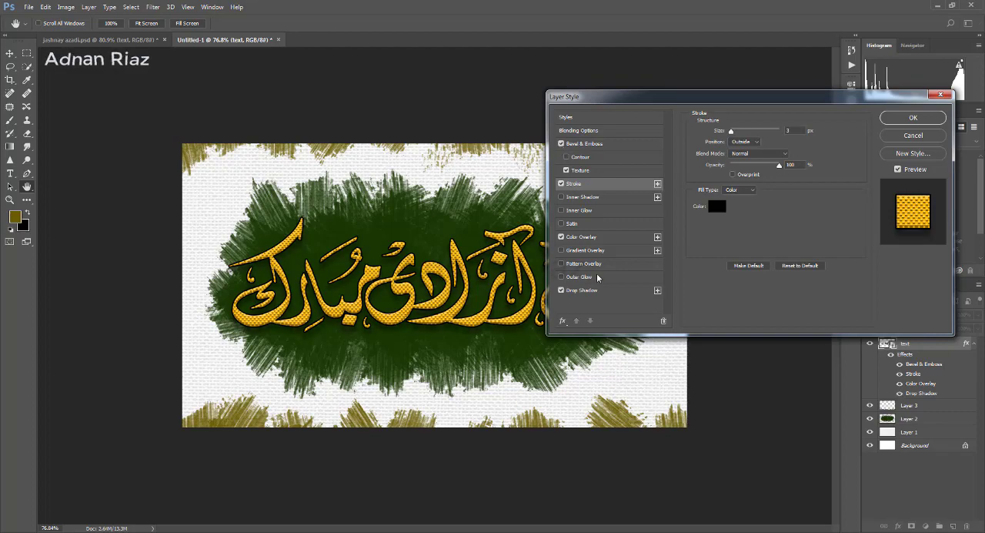
{"action": "left_click", "coordinate": [914, 118]}
{"action": "scroll", "coordinate": [489, 248], "scroll_direction": "up", "scroll_amount": 1}
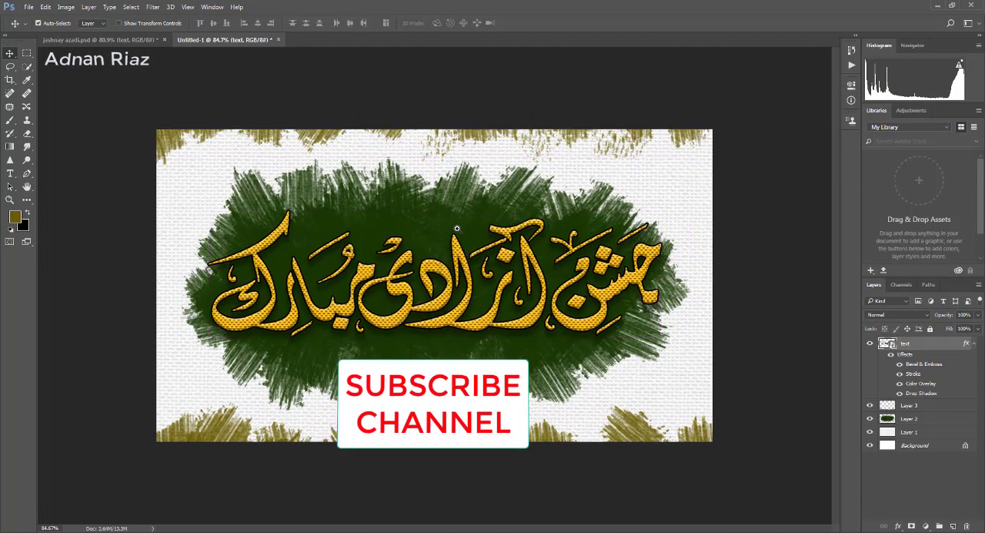
{"action": "scroll", "coordinate": [489, 249], "scroll_direction": "down", "scroll_amount": 1}
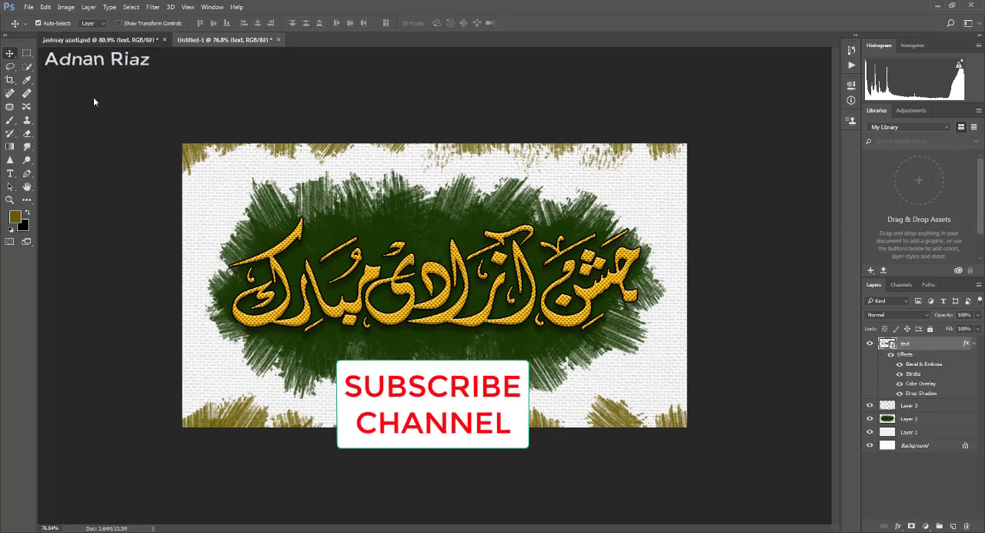
- Show the flag layer in jashnay azadi.psd, copy the flag to Untitled-1's upper-left area and duplicate it to the upper-right area
{"action": "left_click", "coordinate": [98, 39]}
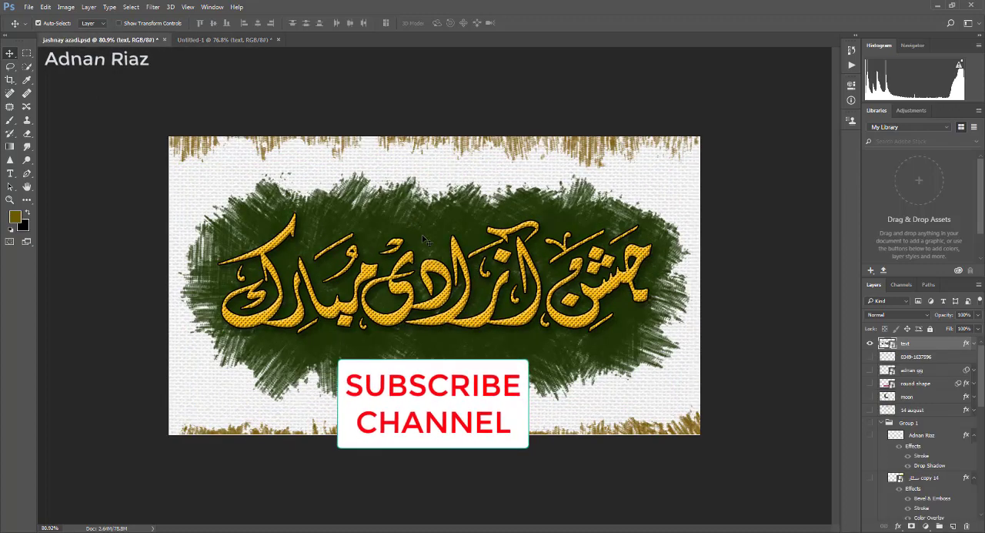
{"action": "left_click", "coordinate": [872, 375]}
{"action": "left_click", "coordinate": [872, 375]}
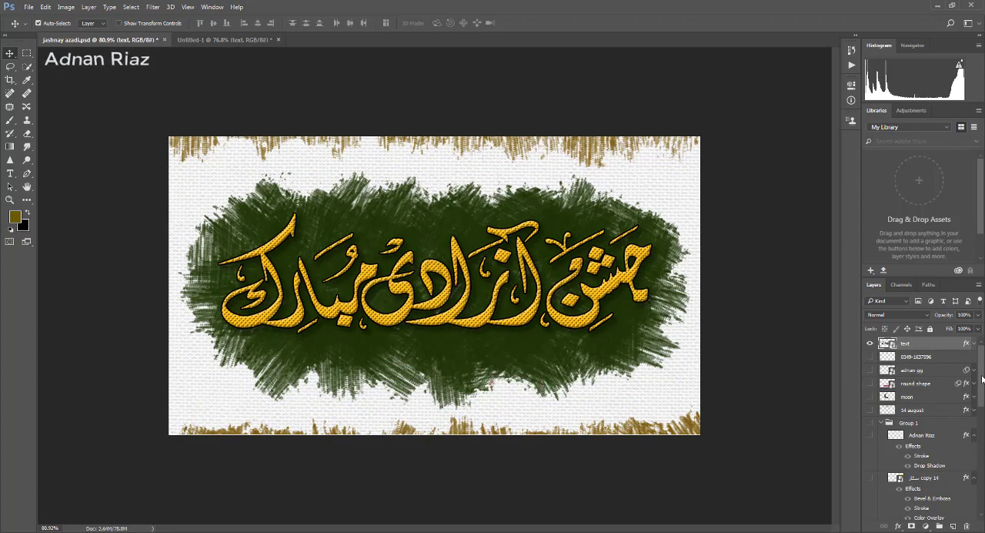
{"action": "scroll", "coordinate": [911, 369], "scroll_direction": "down", "scroll_amount": 10}
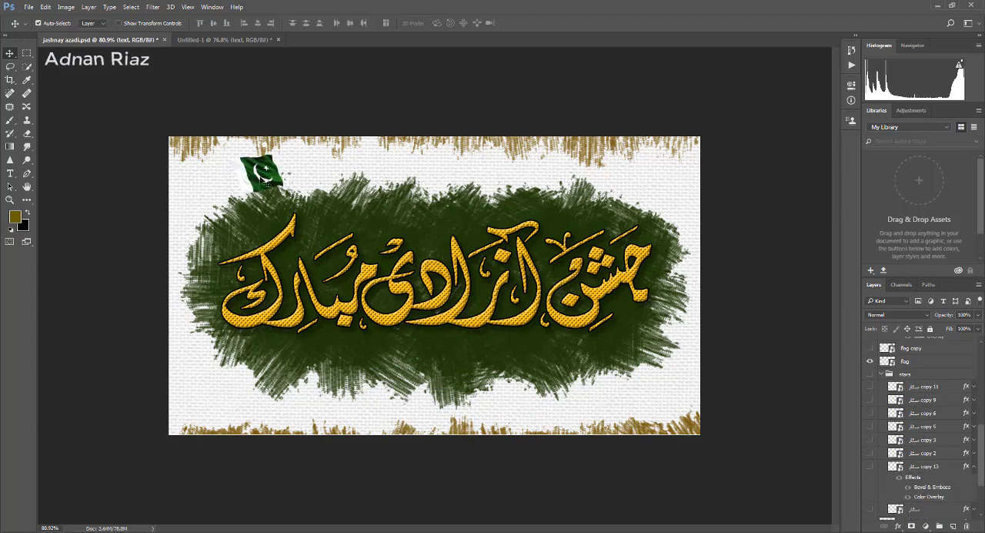
{"action": "left_click_drag", "start_coordinate": [262, 176], "coordinate": [612, 202]}
- Flip the duplicated flag horizontally with Free Transform so it mirrors the first flag
{"action": "key", "text": "ctrl+t"}
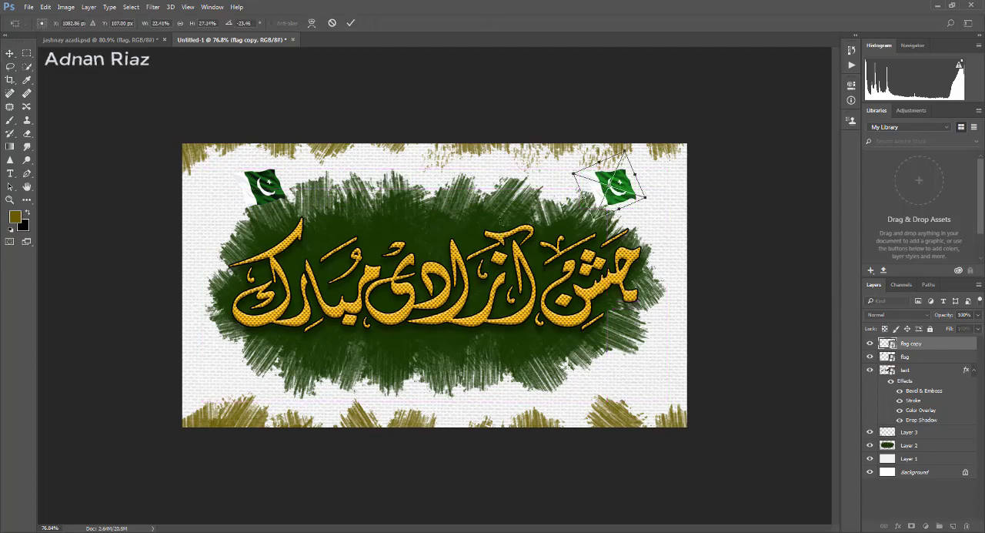
{"action": "right_click", "coordinate": [612, 200]}
{"action": "left_click", "coordinate": [639, 343]}
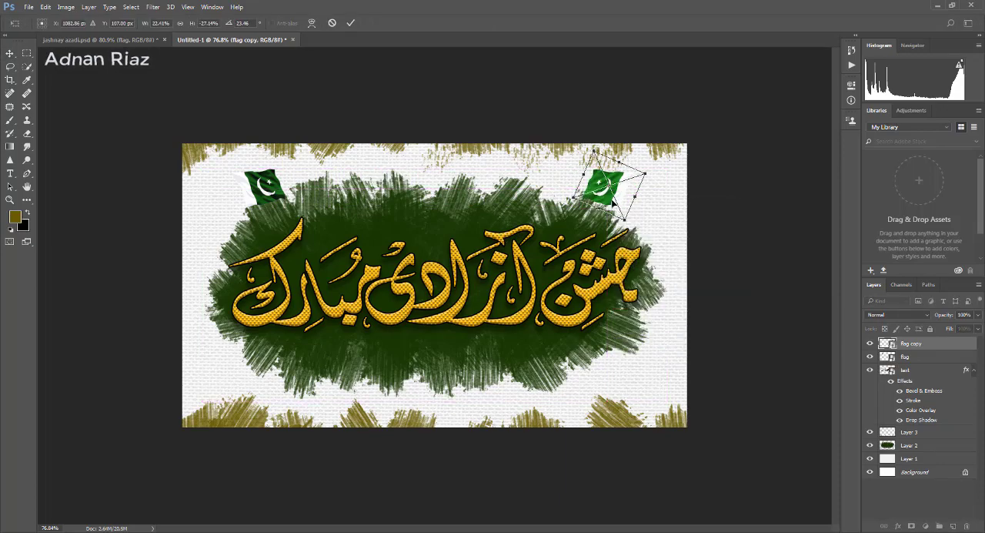
{"action": "key", "text": "Return"}
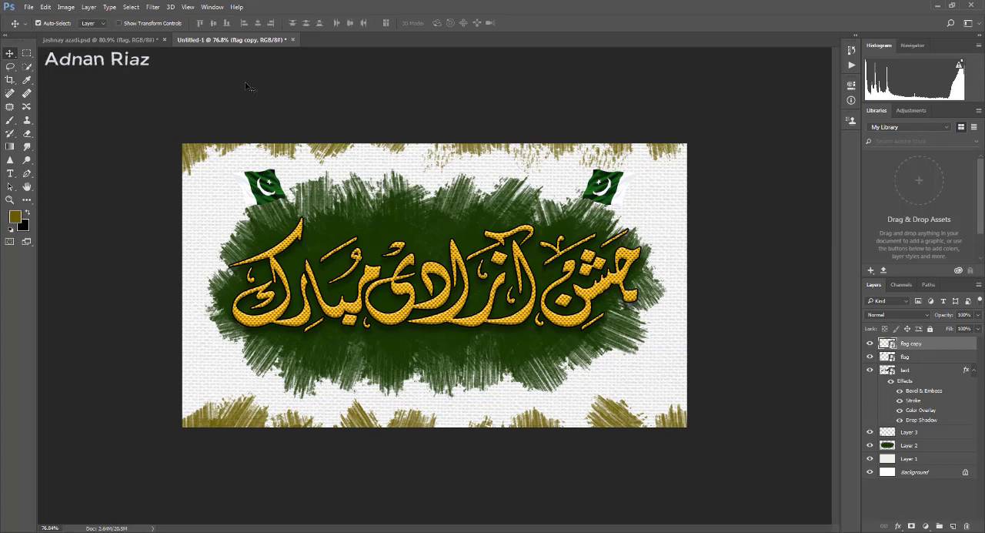
- Show the large star layers in jashnay azadi.psd, copy one to Untitled-1's upper-right corner and duplicate it to the upper-left corner
{"action": "left_click", "coordinate": [100, 39]}
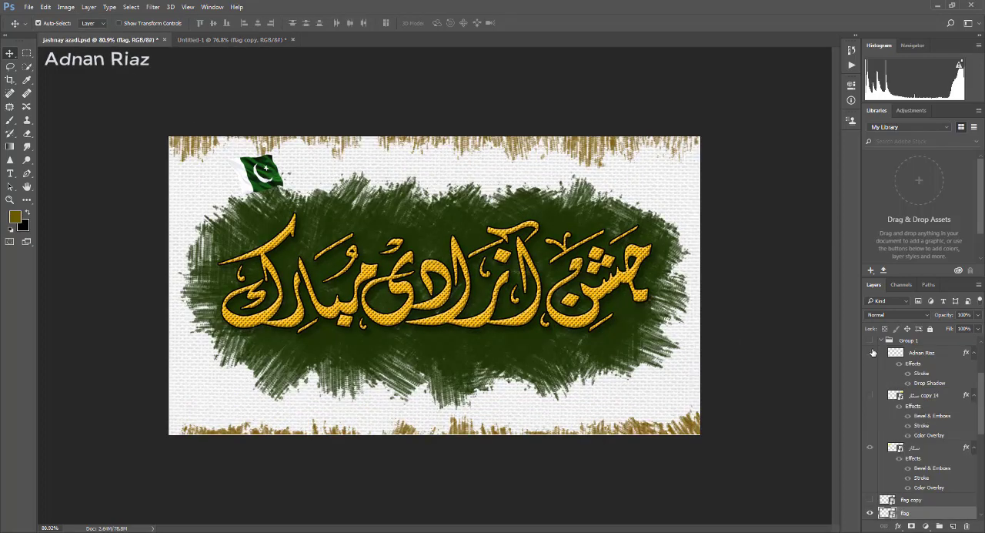
{"action": "left_click", "coordinate": [871, 447]}
{"action": "left_click", "coordinate": [870, 394]}
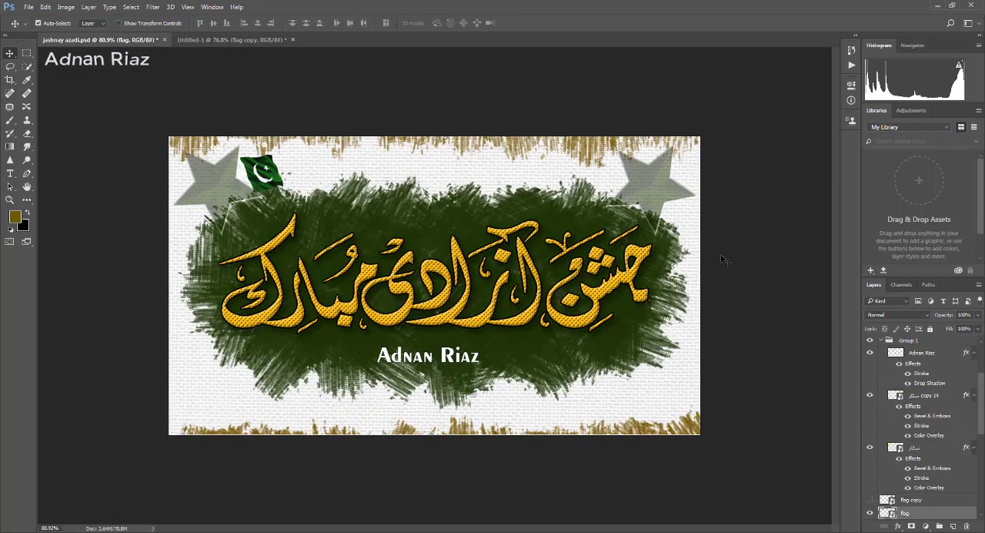
{"action": "left_click_drag", "start_coordinate": [652, 189], "coordinate": [237, 202]}
- Flip the duplicated star in the canvas's upper-left corner horizontally and select both star layers
{"action": "key", "text": "ctrl+t"}
{"action": "right_click", "coordinate": [232, 203]}
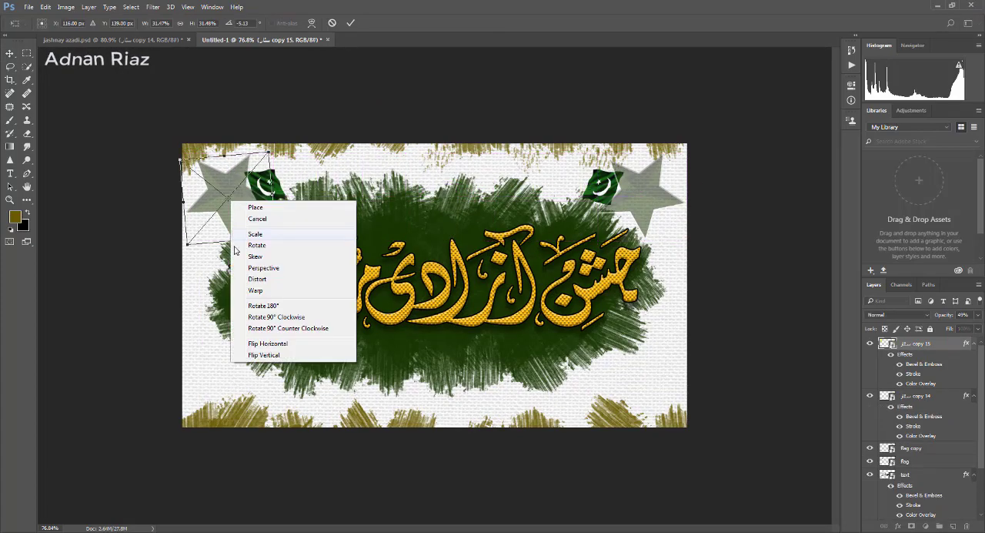
{"action": "left_click", "coordinate": [261, 343]}
{"action": "key", "text": "Return"}
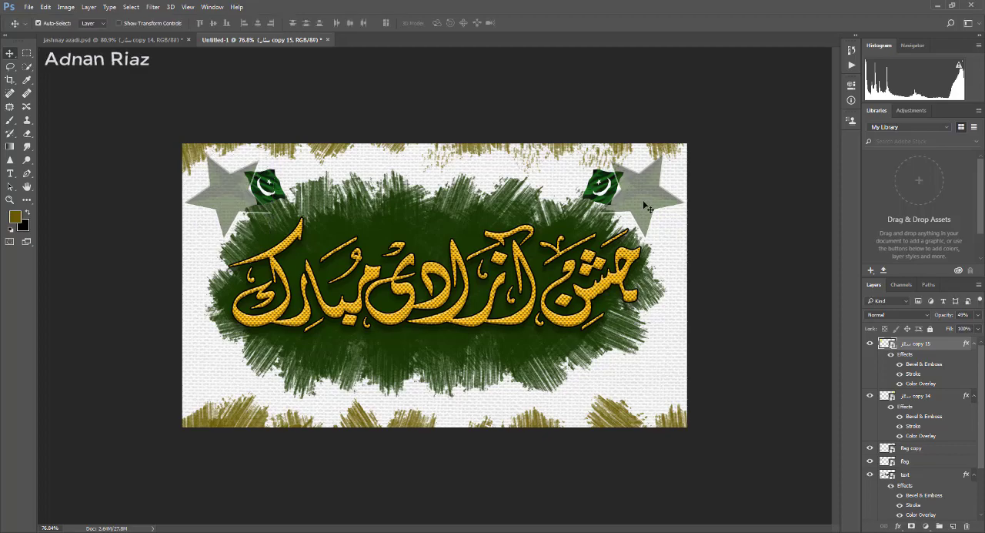
{"action": "left_click", "coordinate": [648, 208], "text": "shift"}
{"action": "left_click_drag", "start_coordinate": [647, 203], "coordinate": [647, 203]}
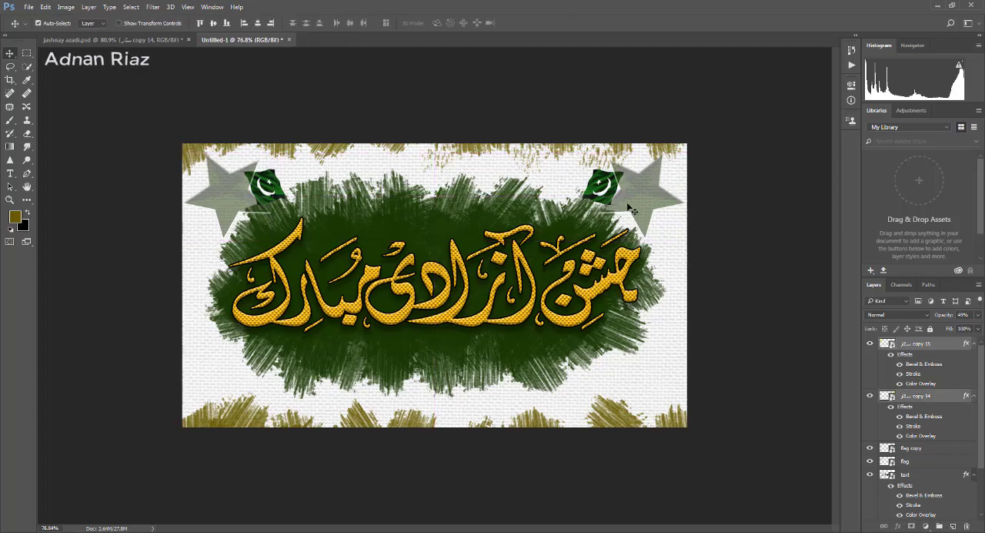
- Show the hidden layers in jashnay azadi.psd and copy the semi-transparent moon onto the middle of Untitled-1's green patch
{"action": "scroll", "coordinate": [647, 203], "scroll_direction": "down", "scroll_amount": 1}
{"action": "left_click", "coordinate": [153, 39]}
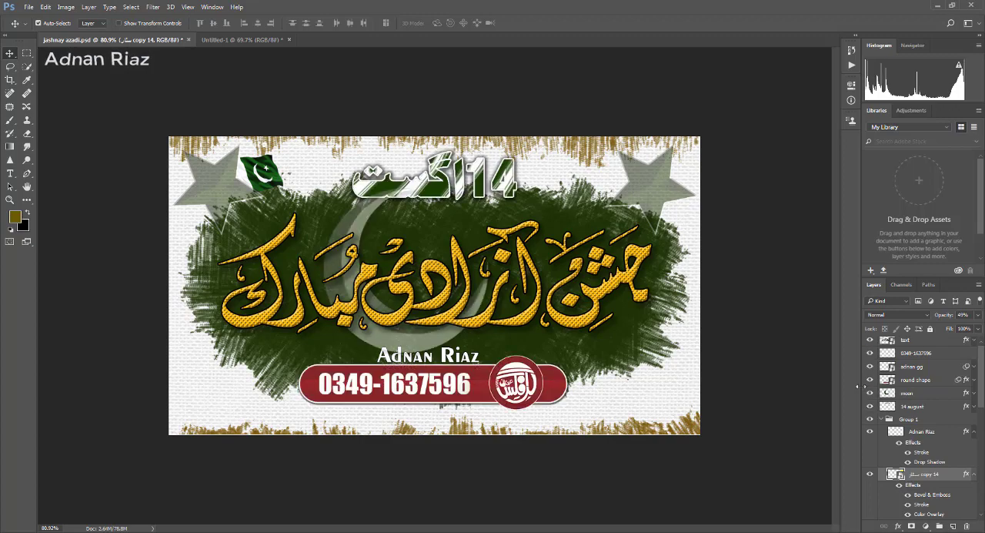
{"action": "mouse_move", "coordinate": [396, 336]}
{"action": "left_mouse_down"}
{"action": "mouse_move", "coordinate": [304, 270]}
{"action": "mouse_move", "coordinate": [263, 42]}
{"action": "mouse_move", "coordinate": [411, 348]}
{"action": "left_mouse_up"}
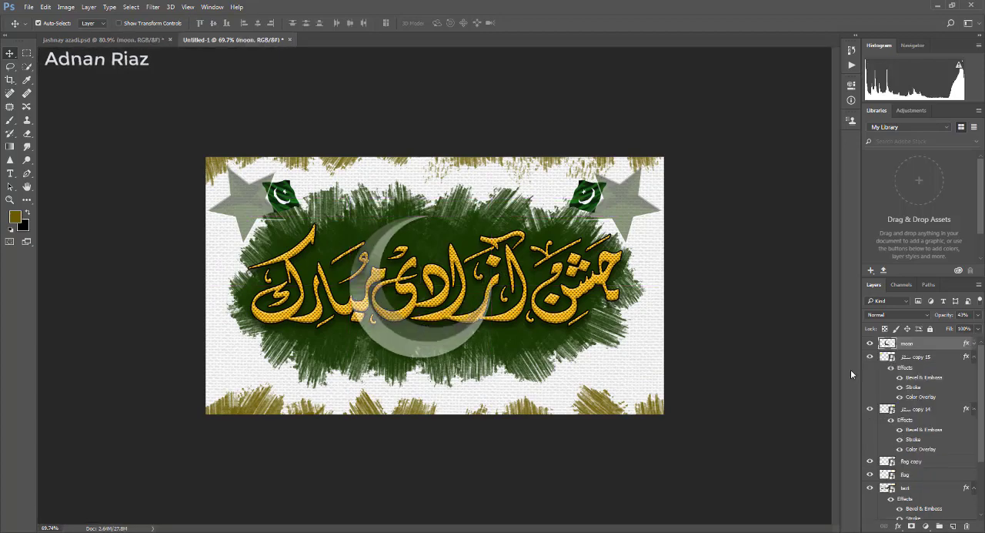
- Move the text layer above the moon layer in the stacking order so the calligraphy overlaps the crescent
{"action": "left_click", "coordinate": [598, 291]}
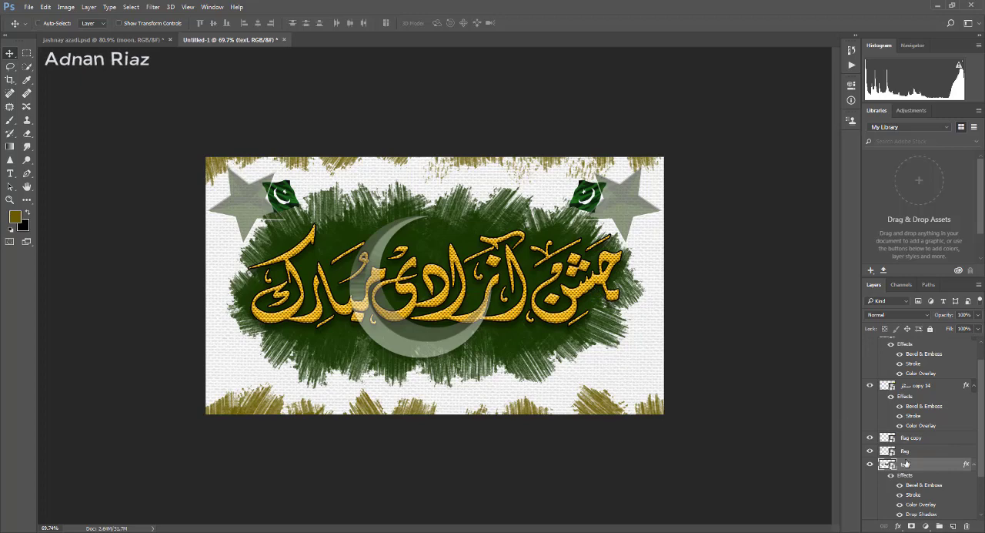
{"action": "key", "text": "ctrl+bracketright"}
{"action": "key", "text": "ctrl+bracketright"}
{"action": "key", "text": "ctrl+bracketright"}
{"action": "key", "text": "ctrl+bracketright"}
{"action": "key", "text": "ctrl+bracketright"}
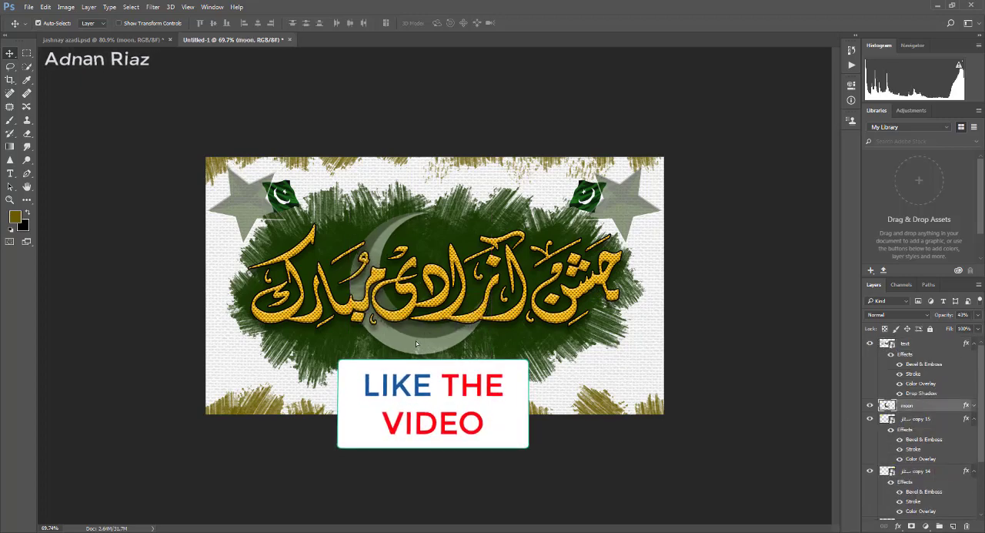
- Show the small star layers in jashnay azadi.psd and copy the white star into Untitled-1, inside the crescent moon
{"action": "left_click", "coordinate": [142, 39]}
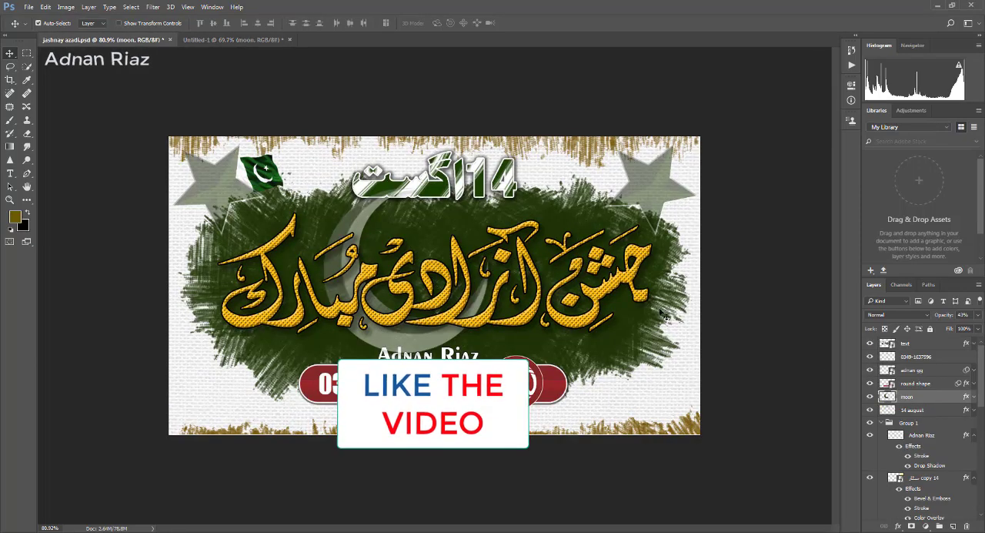
{"action": "scroll", "coordinate": [916, 411], "scroll_direction": "down", "scroll_amount": 10}
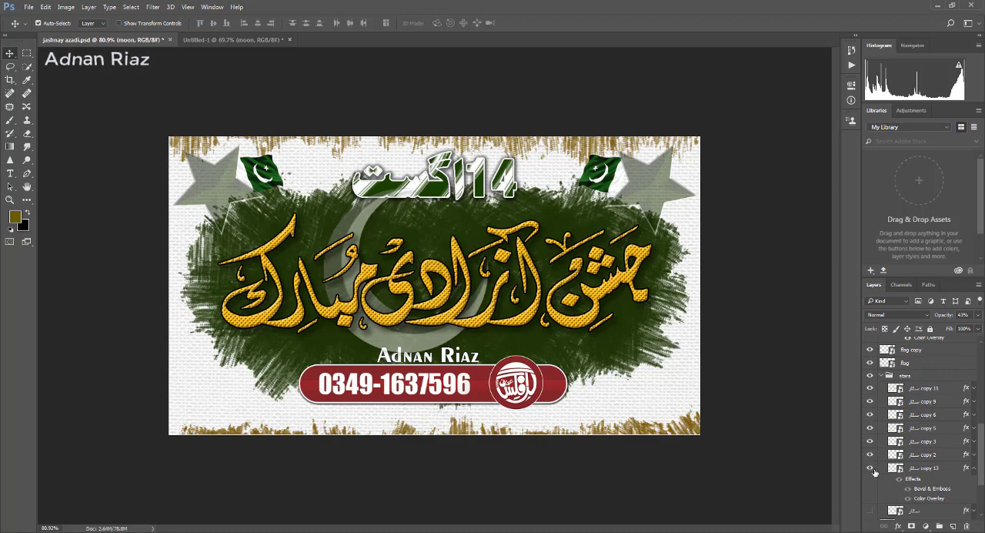
{"action": "left_click", "coordinate": [870, 468]}
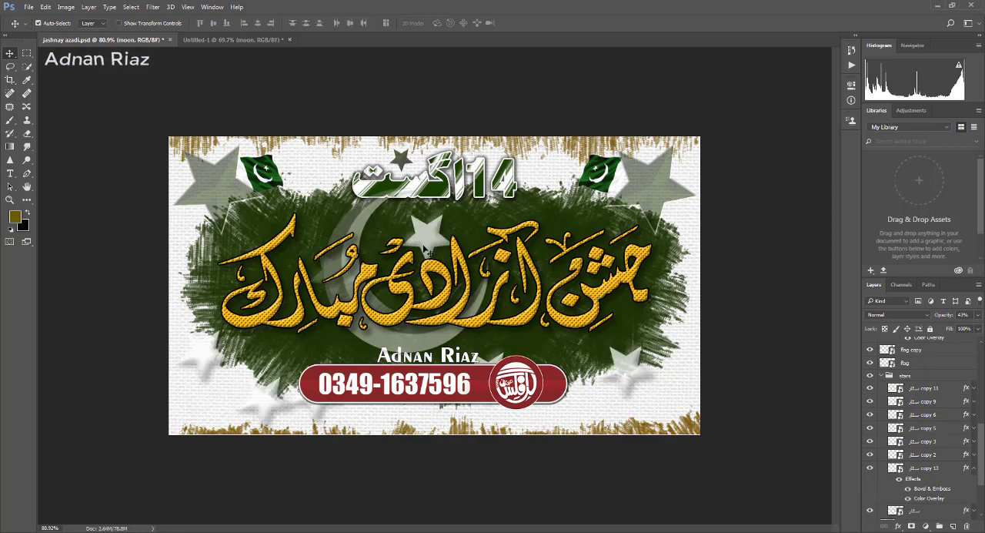
{"action": "left_click_drag", "start_coordinate": [424, 247], "coordinate": [437, 264]}
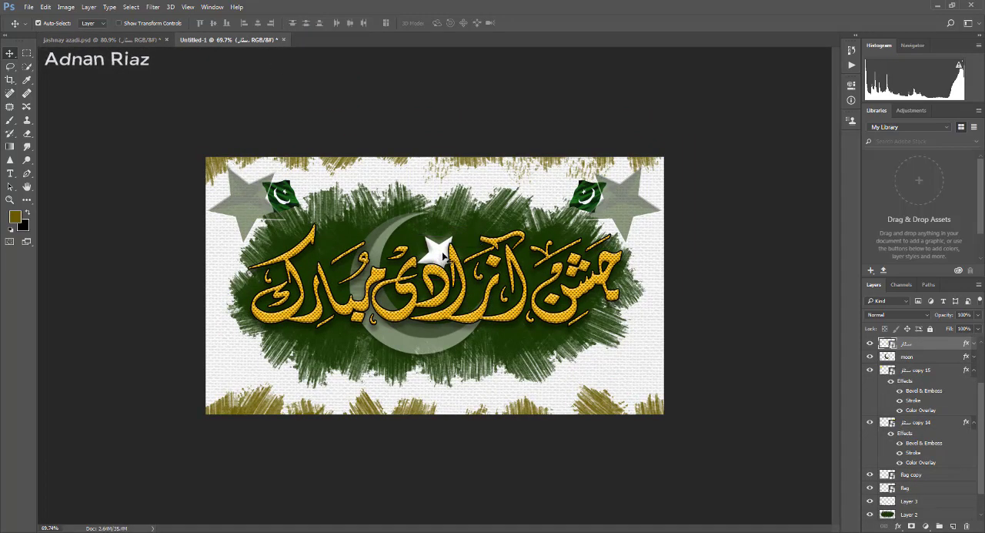
- Distribute four white star copies along the green patch's lower edge and four faint copies at 6% opacity across the patch
{"action": "left_click_drag", "start_coordinate": [440, 256], "coordinate": [459, 391]}
{"action": "left_click_drag", "start_coordinate": [605, 357], "coordinate": [353, 249]}
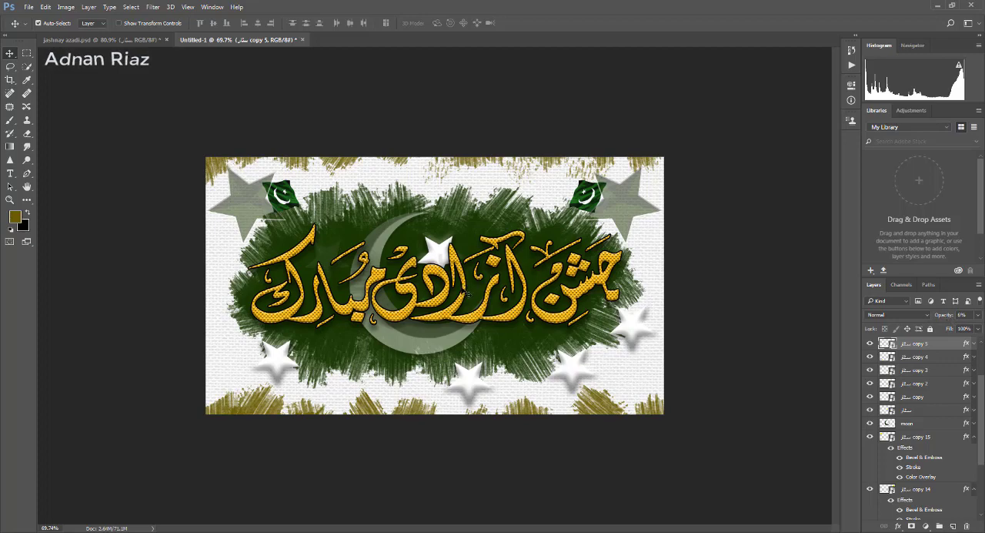
{"action": "left_click_drag", "start_coordinate": [509, 275], "coordinate": [527, 265]}
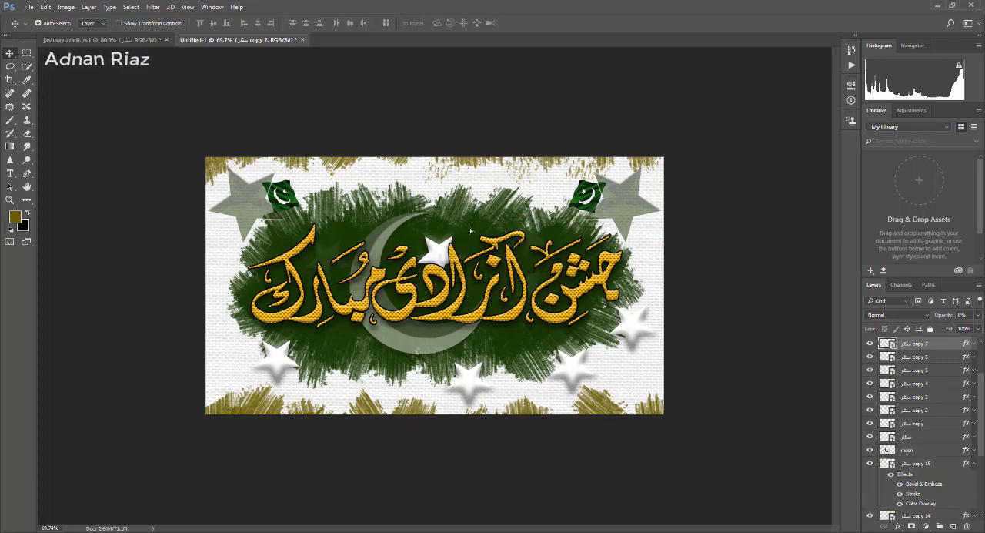
{"action": "left_click_drag", "start_coordinate": [471, 230], "coordinate": [362, 285]}
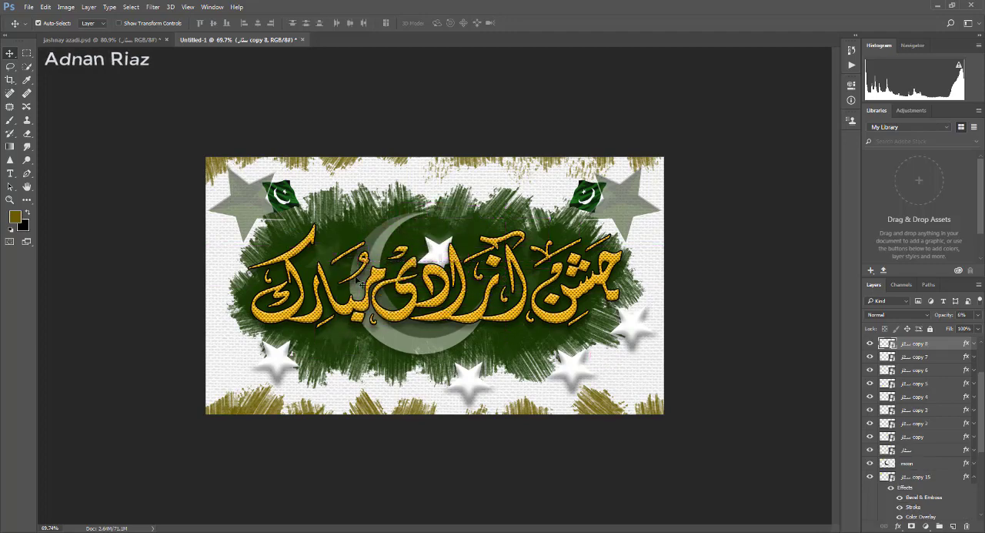
{"action": "left_click_drag", "start_coordinate": [467, 373], "coordinate": [354, 376]}
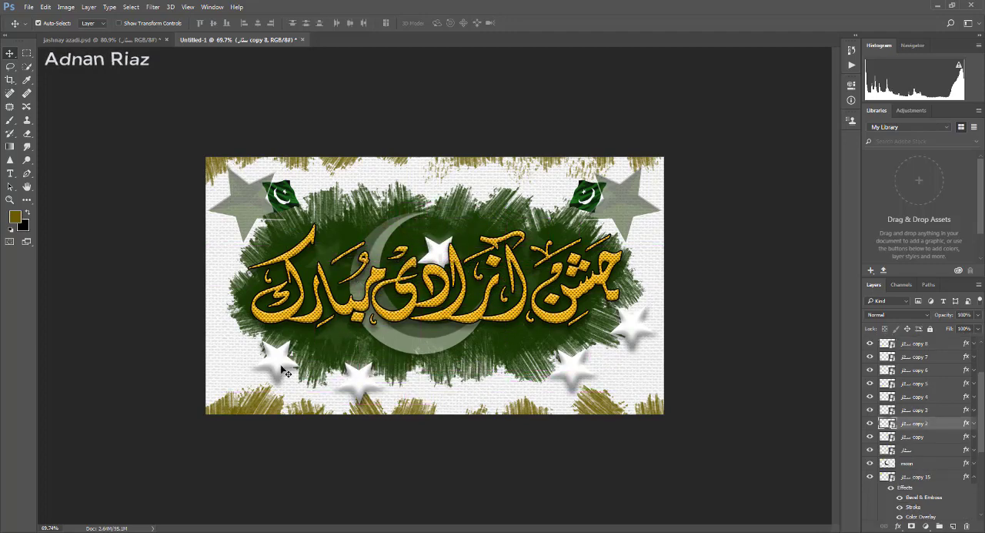
{"action": "left_click_drag", "start_coordinate": [279, 371], "coordinate": [249, 363]}
- Copy the 14 august lettering from jashnay azadi.psd above the calligraphy in Untitled-1 and scale it up to about 115%
{"action": "left_click", "coordinate": [137, 44]}
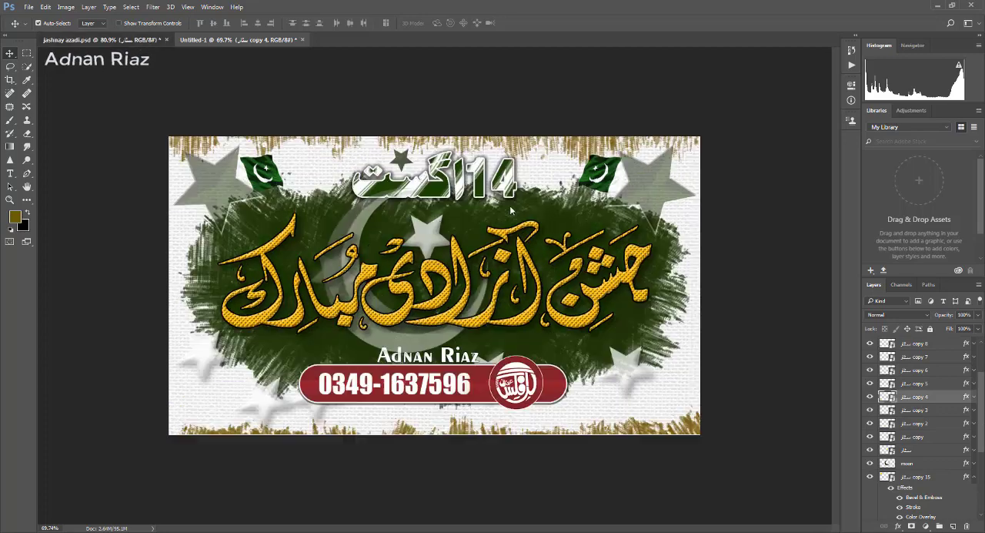
{"action": "left_click_drag", "start_coordinate": [476, 176], "coordinate": [408, 142]}
{"action": "left_click_drag", "start_coordinate": [452, 198], "coordinate": [467, 207]}
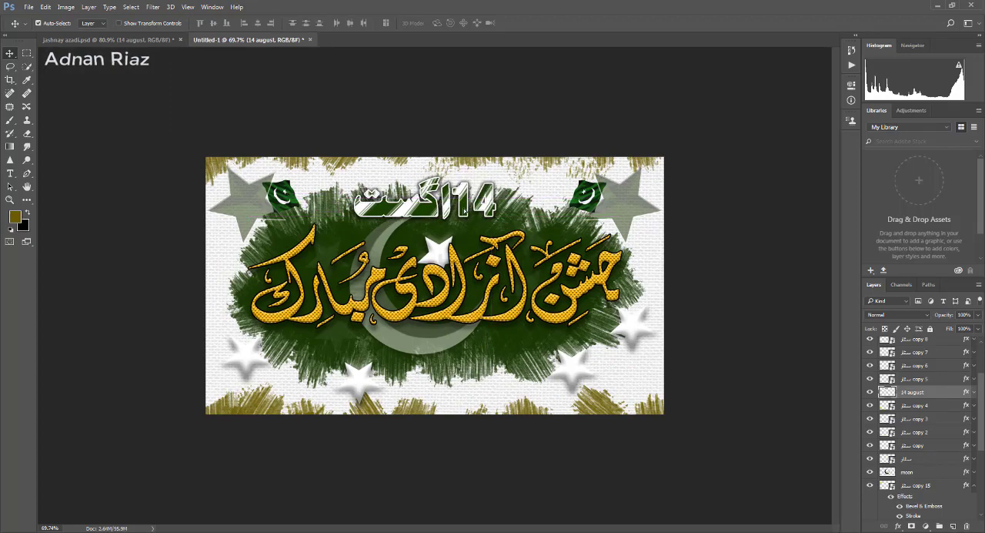
{"action": "key", "text": "ctrl+t"}
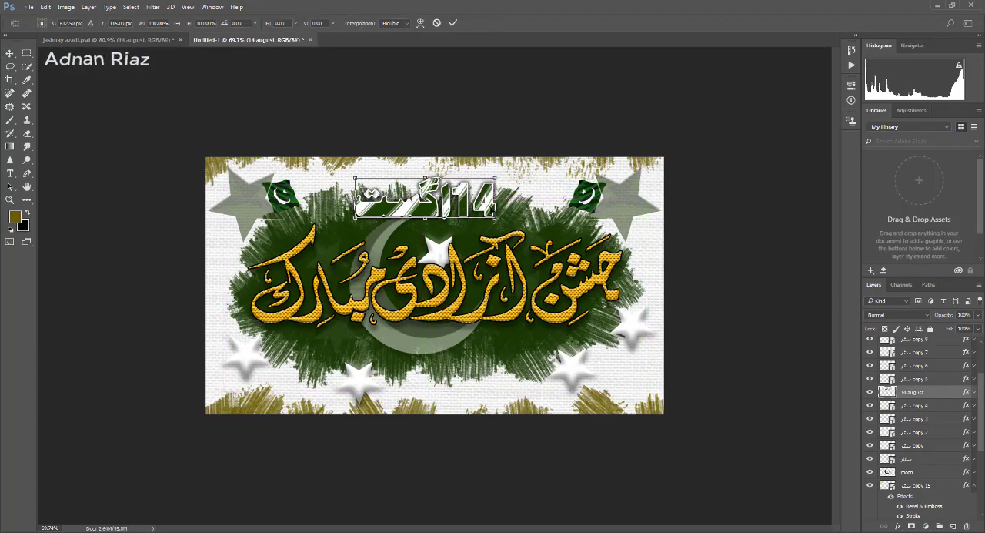
{"action": "left_click_drag", "start_coordinate": [494, 217], "coordinate": [506, 221]}
{"action": "key", "text": "Return"}
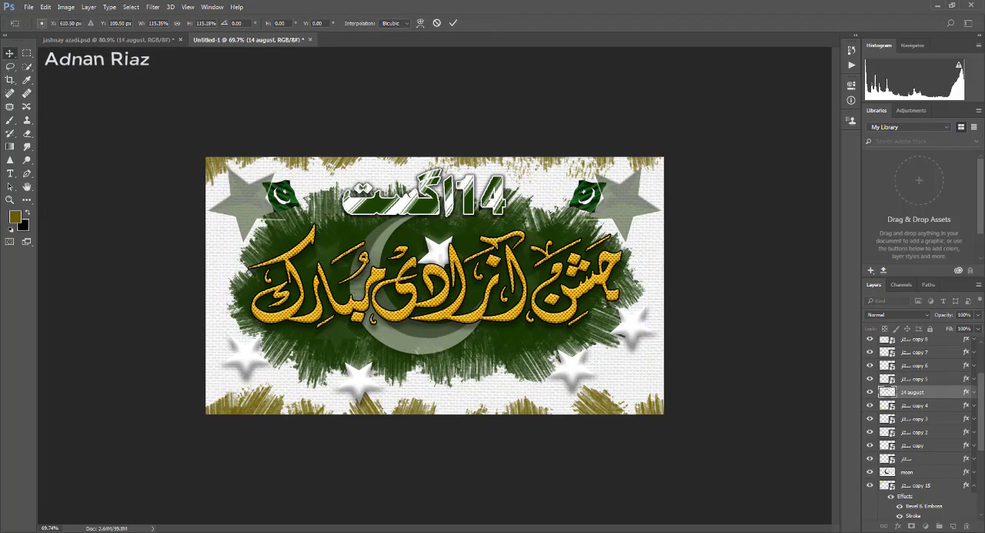
- Copy the red rounded bar from jashnay azadi.psd below Untitled-1's calligraphy, with the phone number text and round logo on top of it
{"action": "scroll", "coordinate": [459, 215], "scroll_direction": "up", "scroll_amount": 2}
{"action": "scroll", "coordinate": [459, 214], "scroll_direction": "down", "scroll_amount": 1}
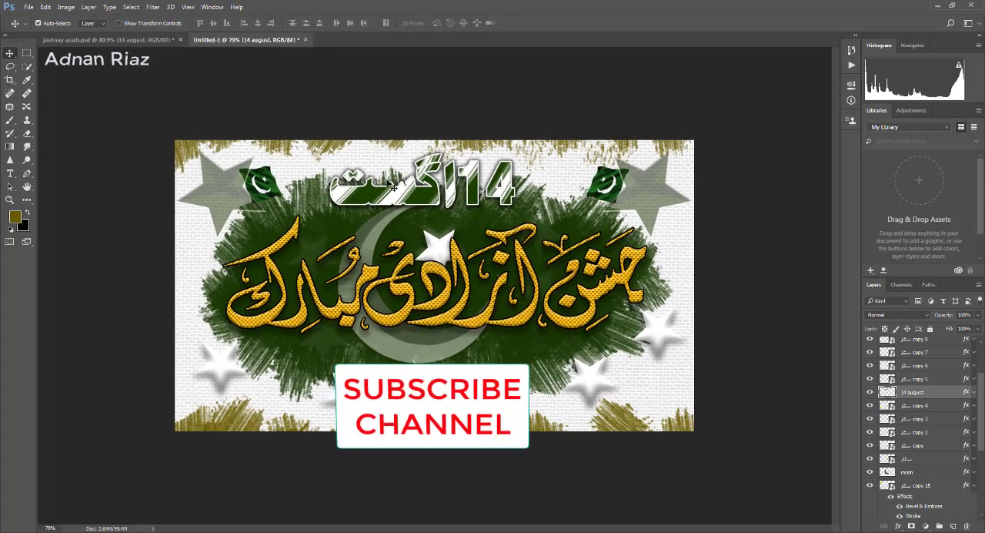
{"action": "left_click", "coordinate": [157, 40]}
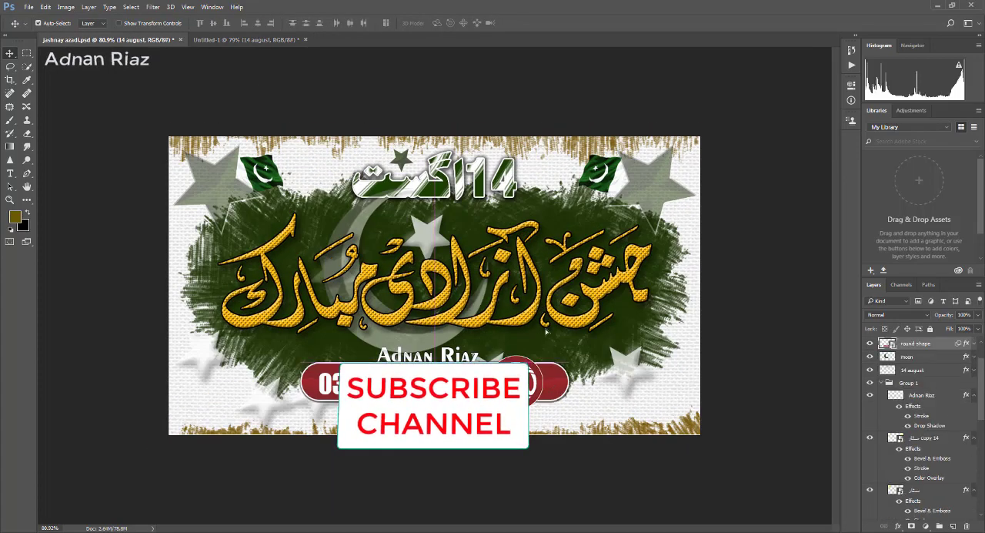
{"action": "left_click_drag", "start_coordinate": [500, 370], "coordinate": [515, 383]}
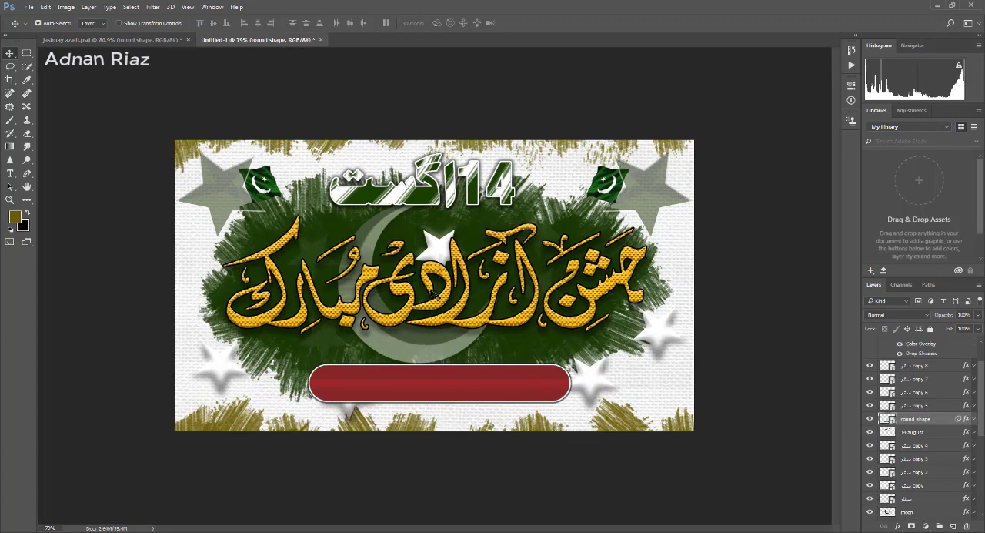
{"action": "left_click", "coordinate": [154, 40]}
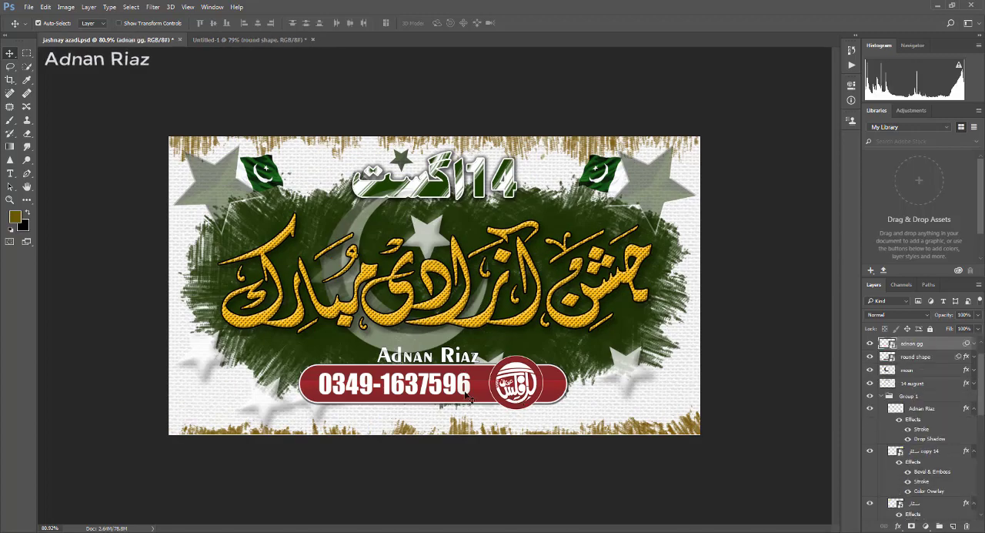
{"action": "left_click_drag", "start_coordinate": [514, 385], "coordinate": [529, 372]}
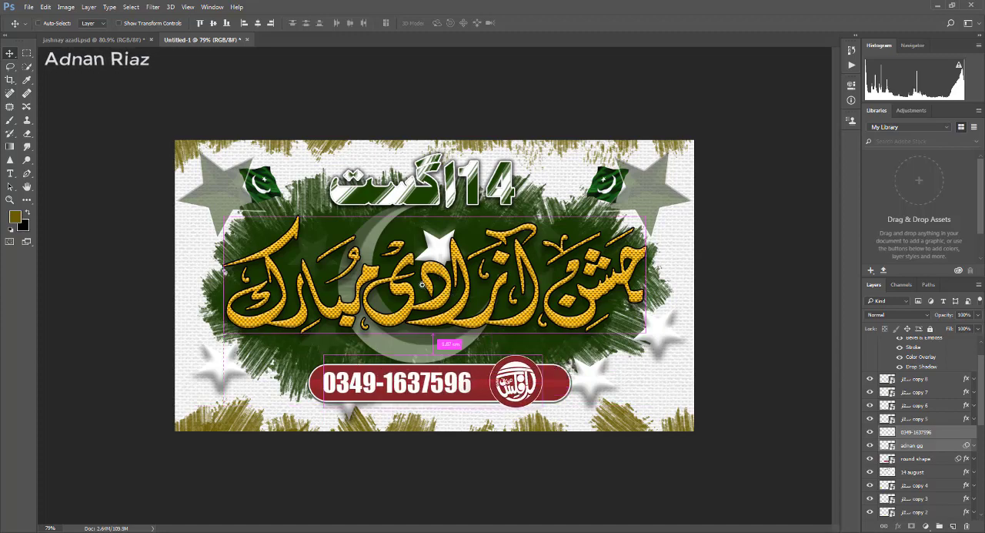
- Copy the small dark green star from jashnay azadi.psd onto the upper part of the 14 august lettering in Untitled-1
{"action": "scroll", "coordinate": [483, 300], "scroll_direction": "down", "scroll_amount": 3}
{"action": "scroll", "coordinate": [482, 300], "scroll_direction": "up", "scroll_amount": 2}
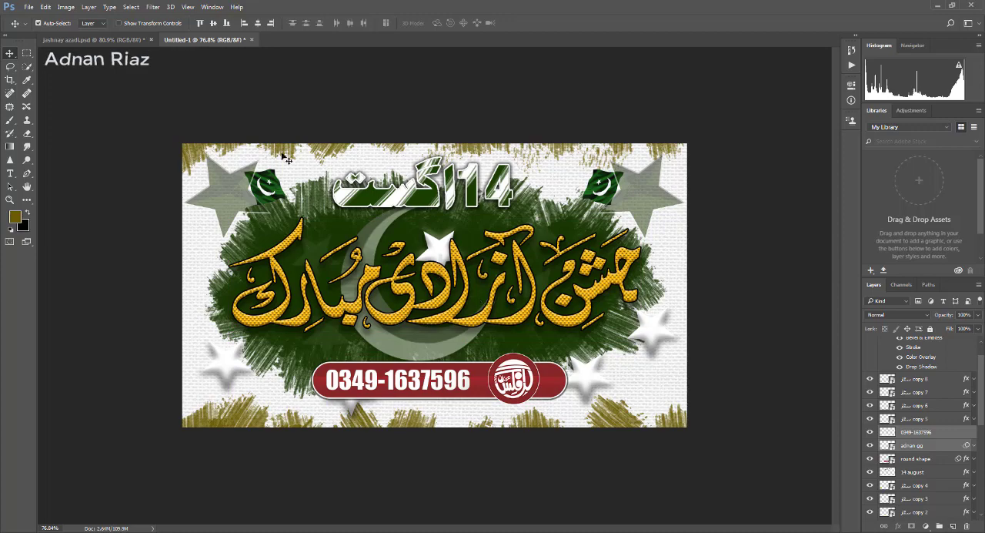
{"action": "key", "text": "ctrl+Tab"}
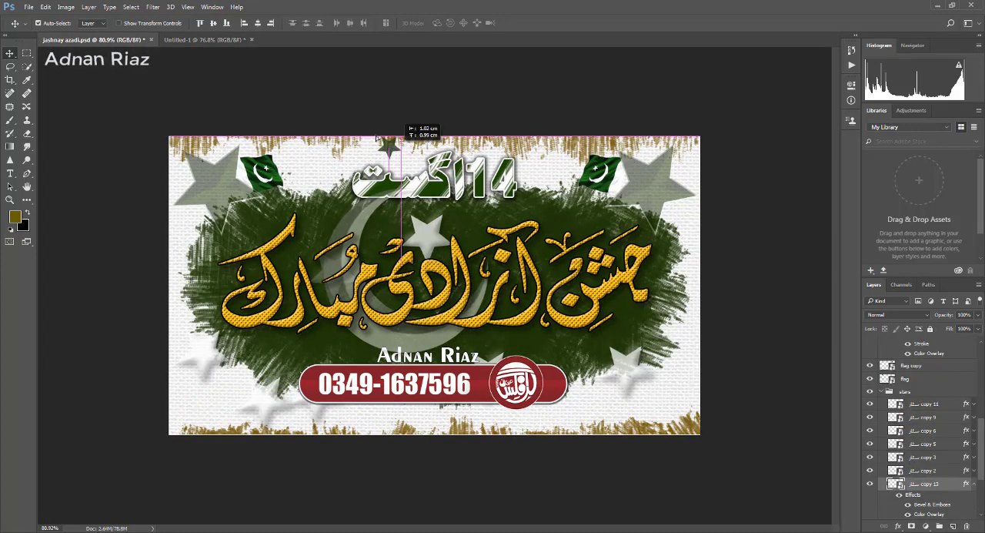
{"action": "key", "text": "ctrl+Tab"}
{"action": "left_click_drag", "start_coordinate": [390, 167], "coordinate": [396, 166]}
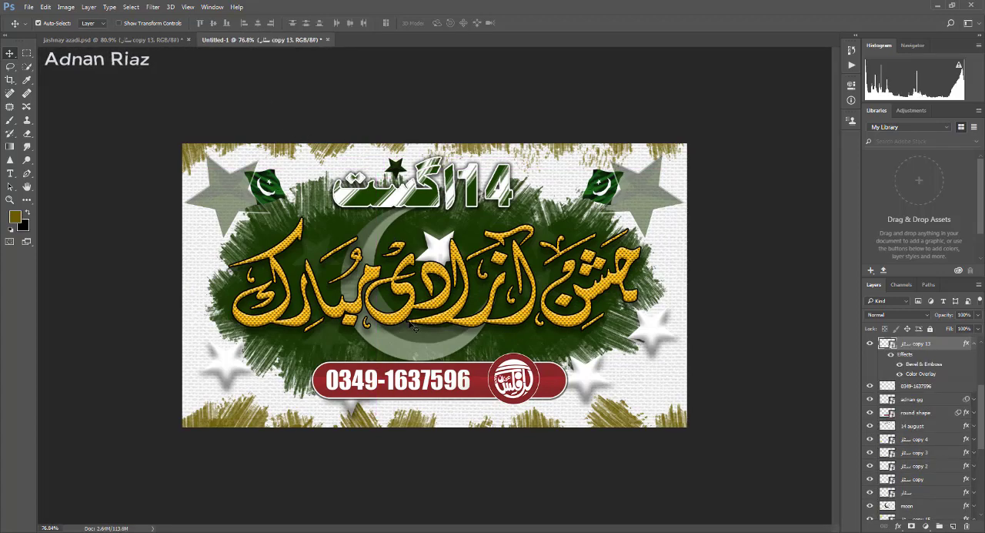
- Open the layer style settings of the calligraphy's text layer and keep the artwork in view beside the dialog
{"action": "right_click", "coordinate": [447, 257], "text": "ctrl"}
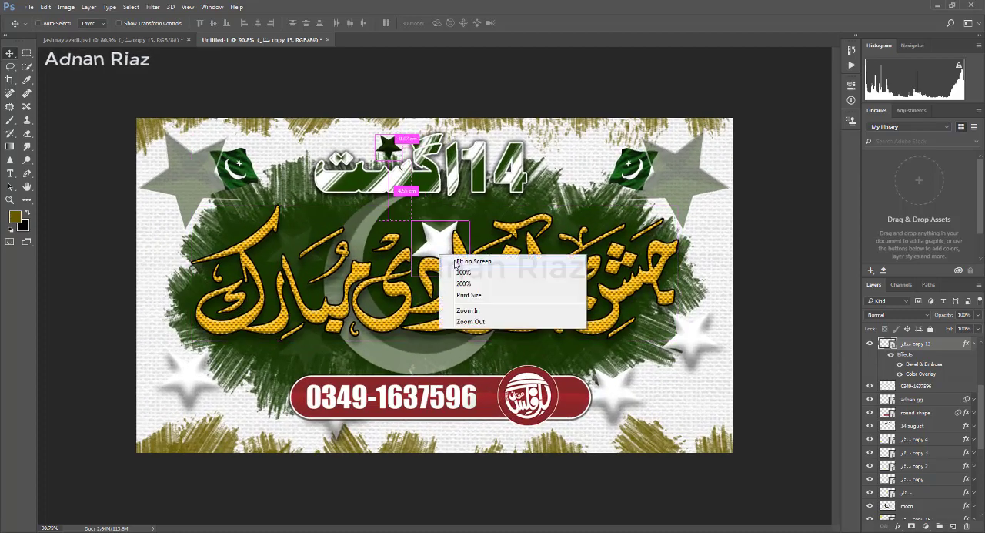
{"action": "left_click", "coordinate": [493, 262]}
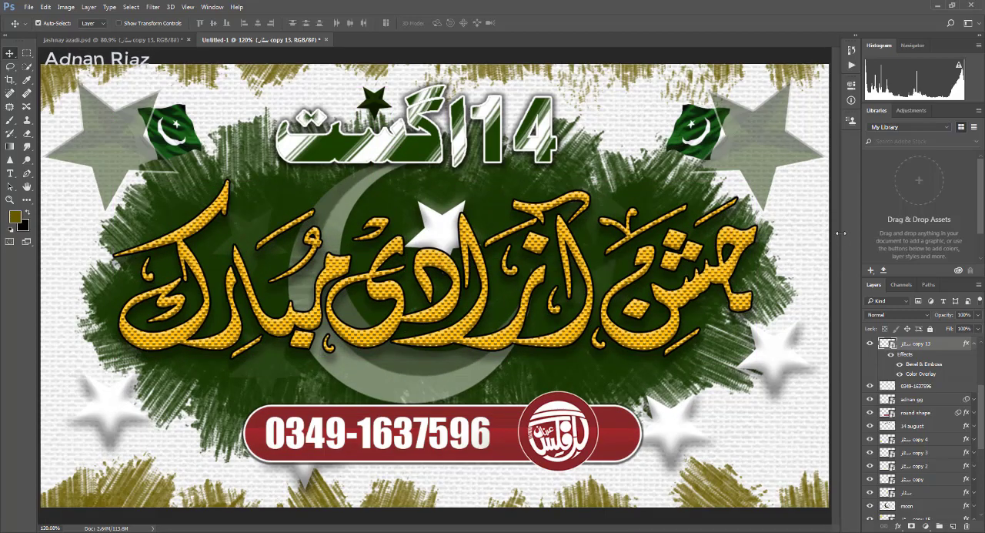
{"action": "scroll", "coordinate": [647, 285], "scroll_direction": "down", "scroll_amount": 3}
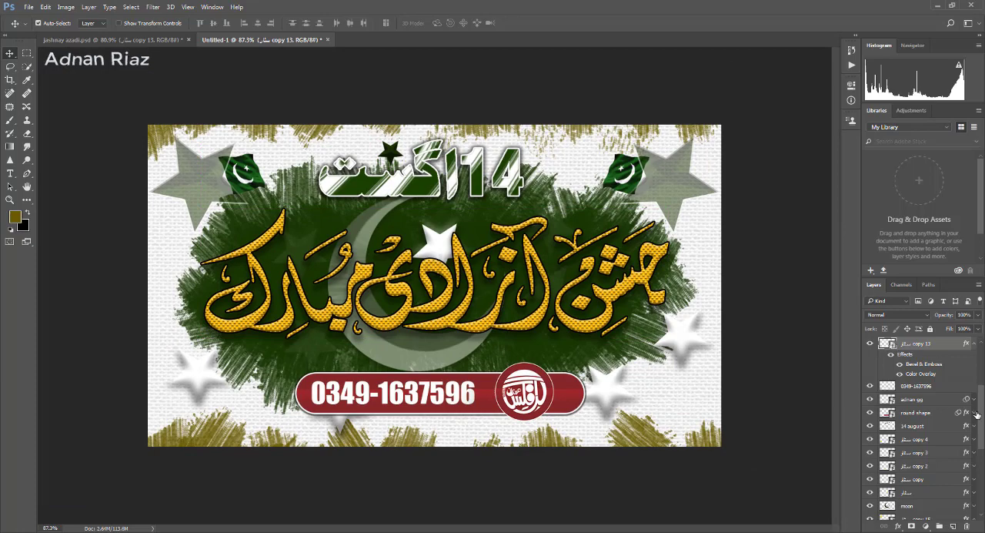
{"action": "left_click_drag", "start_coordinate": [976, 413], "coordinate": [982, 360]}
{"action": "left_click", "coordinate": [918, 344]}
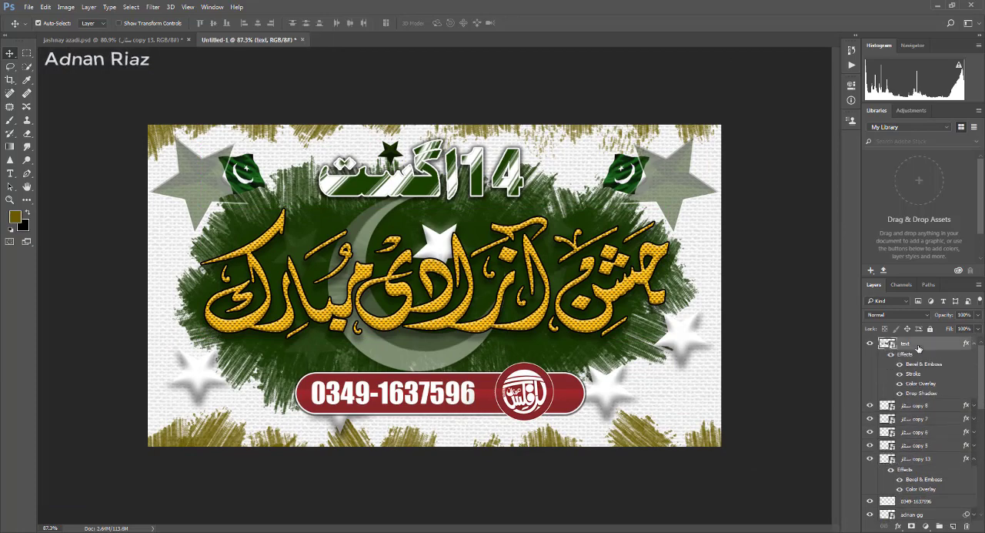
{"action": "double_click", "coordinate": [918, 347]}
{"action": "left_click_drag", "start_coordinate": [661, 92], "coordinate": [759, 86]}
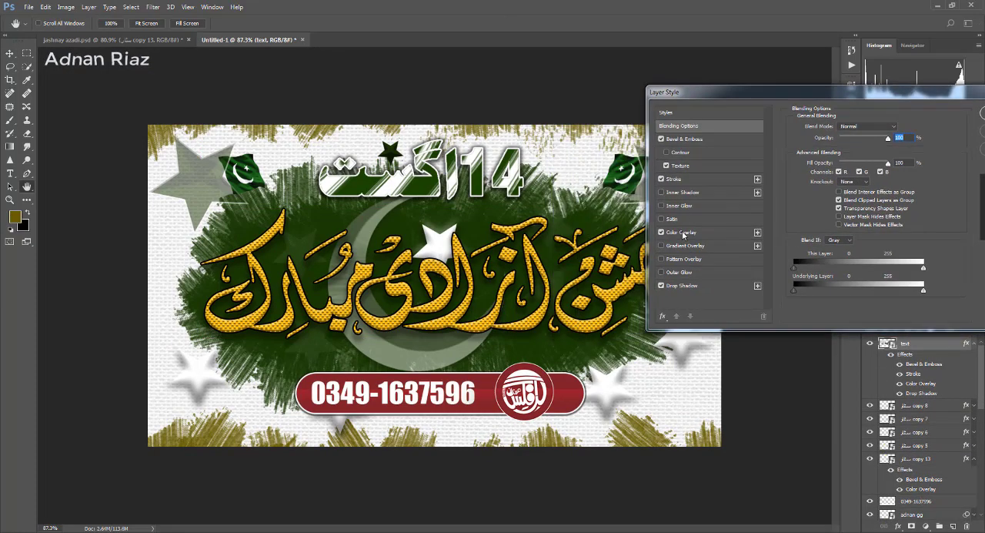
- Set the calligraphy's Color Overlay to dark blue (#061ca1)
{"action": "left_click", "coordinate": [682, 232]}
{"action": "left_click", "coordinate": [899, 129]}
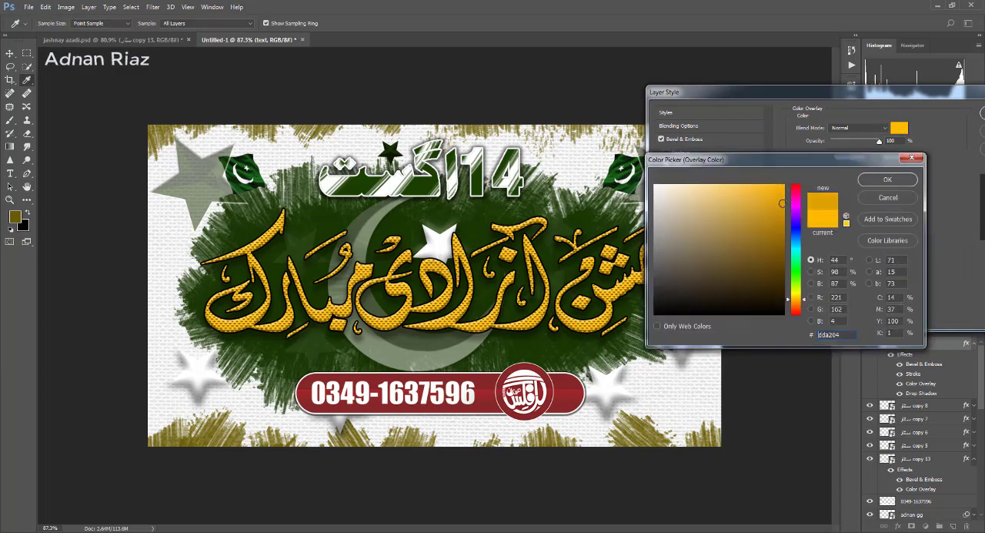
{"action": "left_click_drag", "start_coordinate": [783, 203], "coordinate": [780, 232]}
{"action": "left_click", "coordinate": [795, 198]}
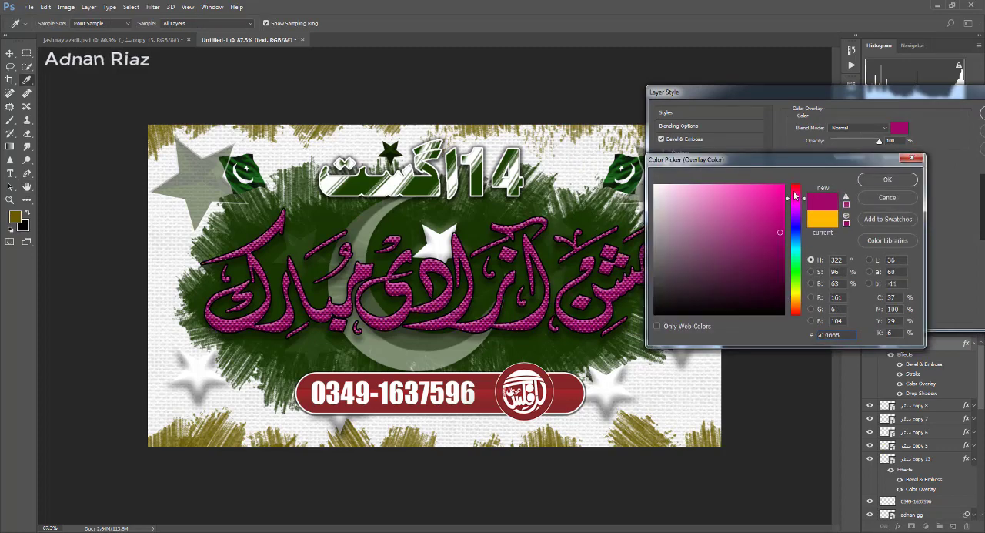
{"action": "left_click_drag", "start_coordinate": [795, 189], "coordinate": [796, 230]}
{"action": "left_click", "coordinate": [887, 179]}
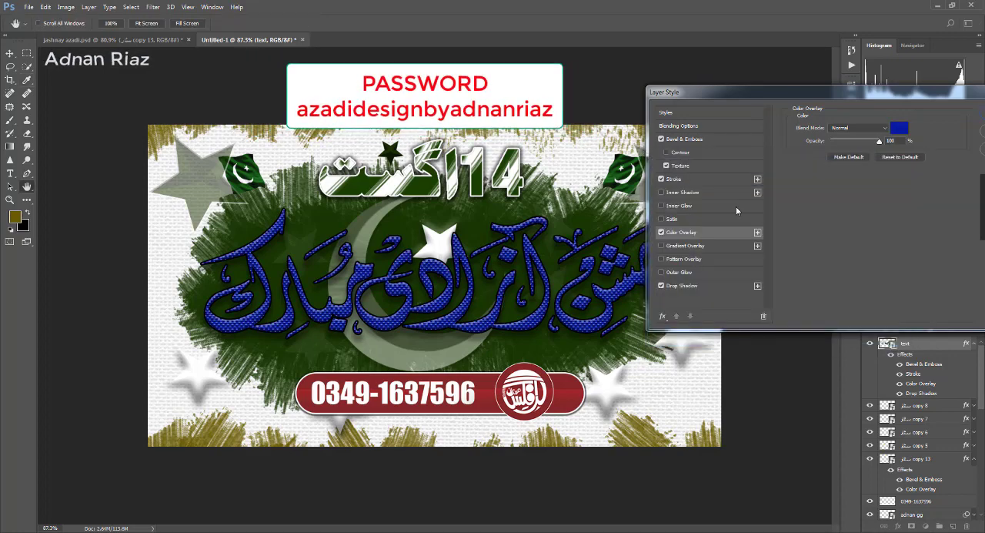
- Set the calligraphy's stroke colour to white (#ffffff)
{"action": "left_click", "coordinate": [673, 179]}
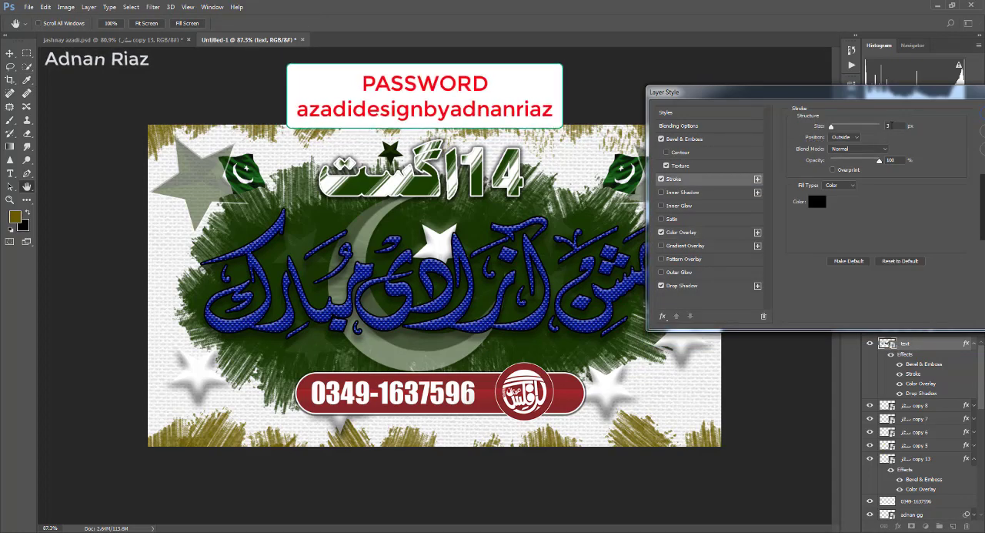
{"action": "left_click", "coordinate": [816, 201]}
{"action": "left_click", "coordinate": [655, 185]}
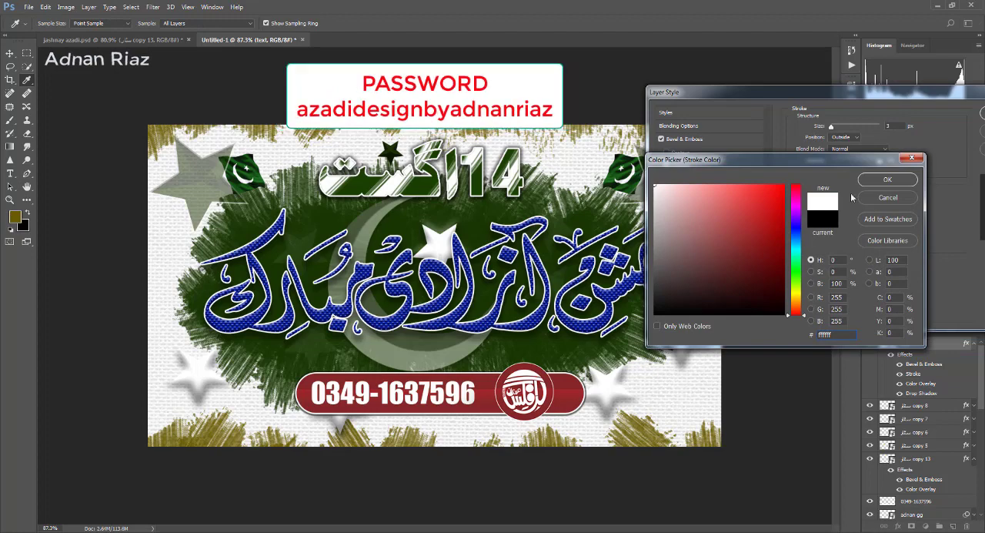
{"action": "left_click", "coordinate": [887, 179]}
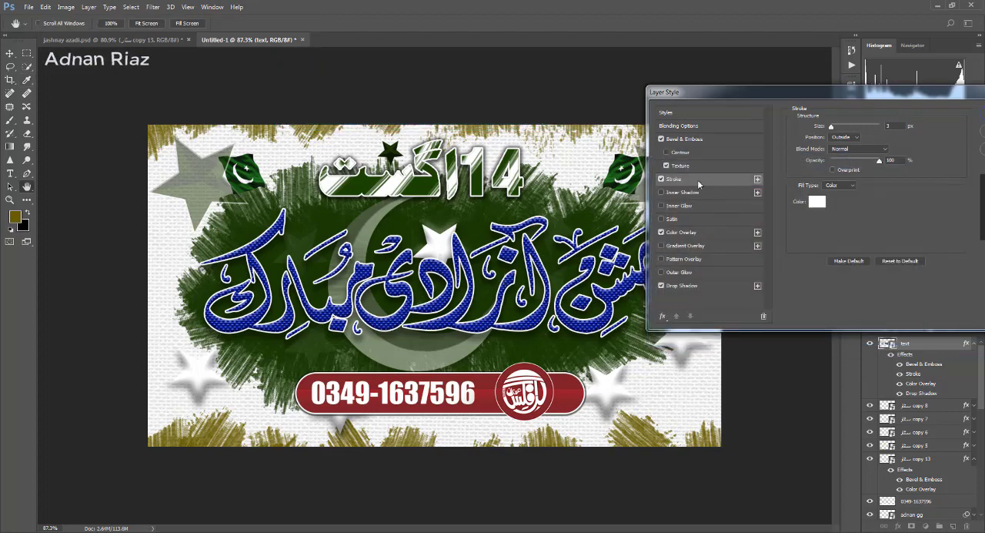
- Try dark green and dark red for the calligraphy's Color Overlay and apply pure red (#ff0000)
{"action": "left_click", "coordinate": [678, 231]}
{"action": "left_click", "coordinate": [905, 128]}
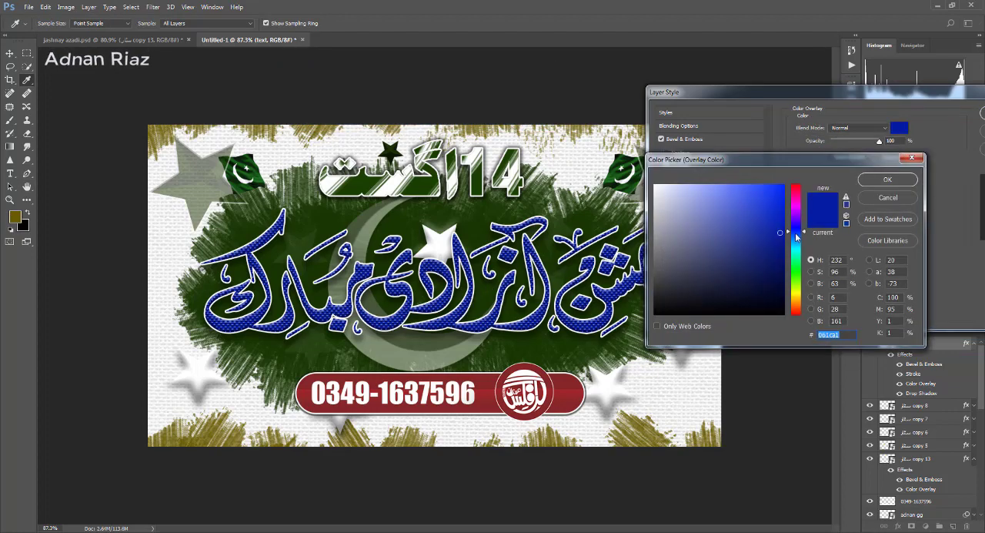
{"action": "left_click_drag", "start_coordinate": [795, 272], "coordinate": [795, 286]}
{"action": "left_click", "coordinate": [775, 273]}
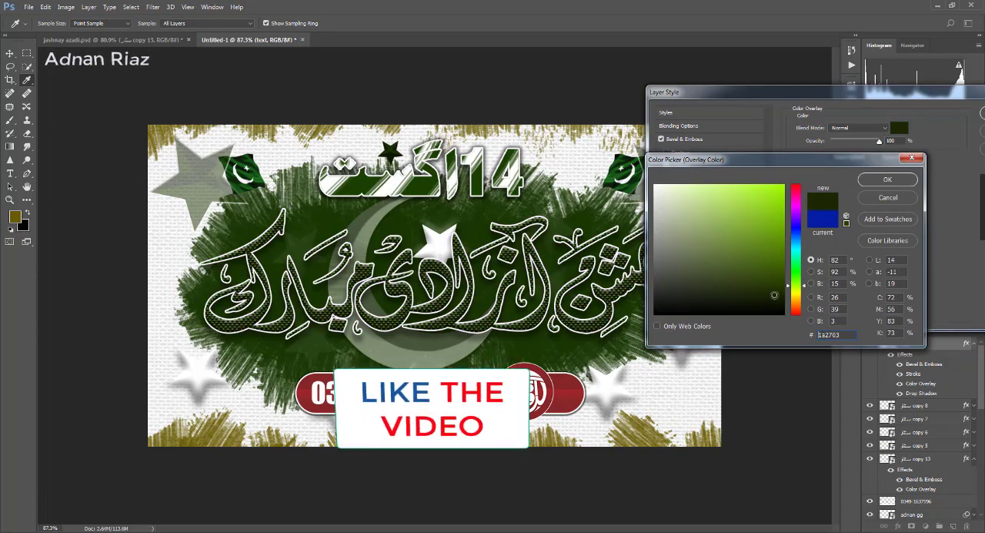
{"action": "left_click", "coordinate": [796, 184]}
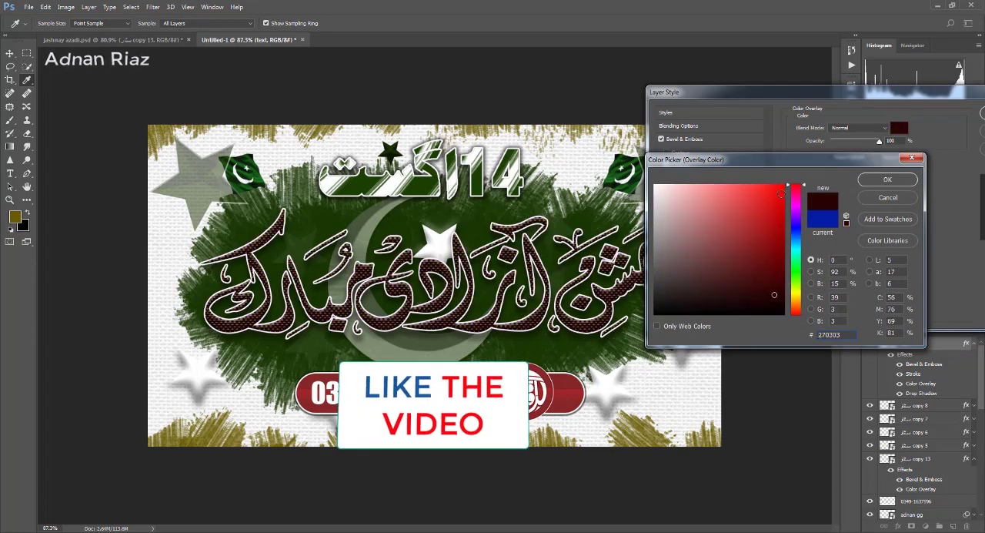
{"action": "left_click", "coordinate": [784, 184]}
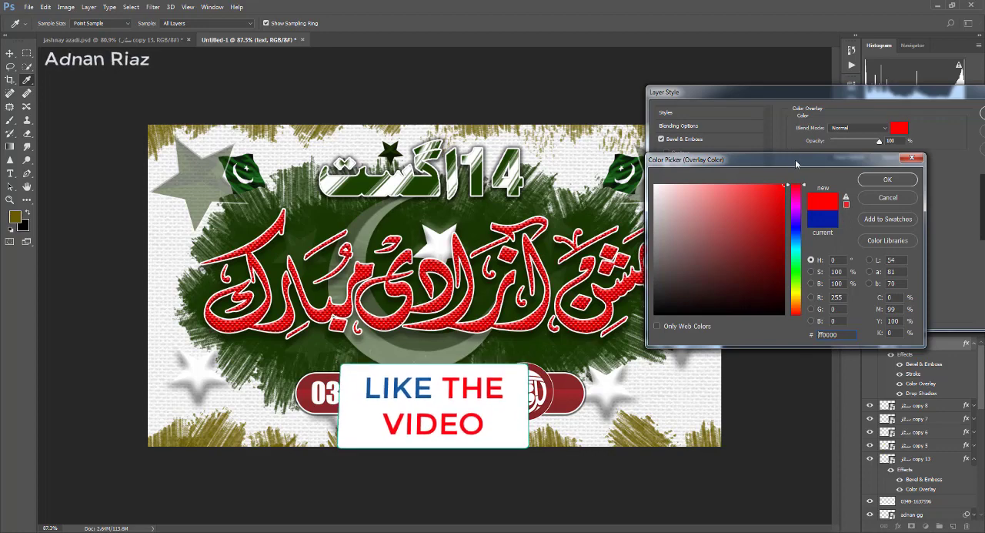
{"action": "left_click", "coordinate": [887, 178]}
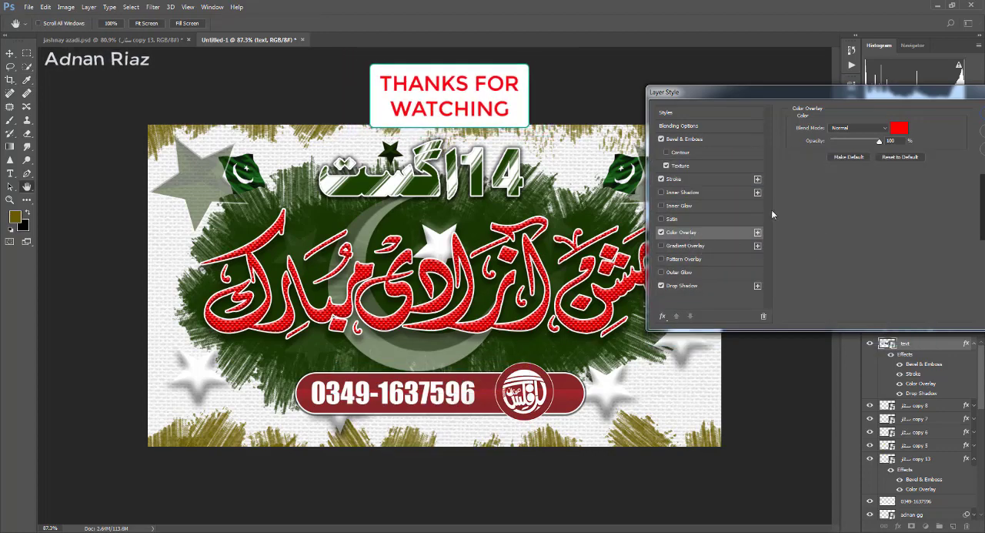
- Set the calligraphy's Color Overlay to bright yellow and its stroke colour to black (#000000)
{"action": "left_click", "coordinate": [899, 127]}
{"action": "left_click_drag", "start_coordinate": [796, 271], "coordinate": [796, 293]}
{"action": "left_click", "coordinate": [887, 178]}
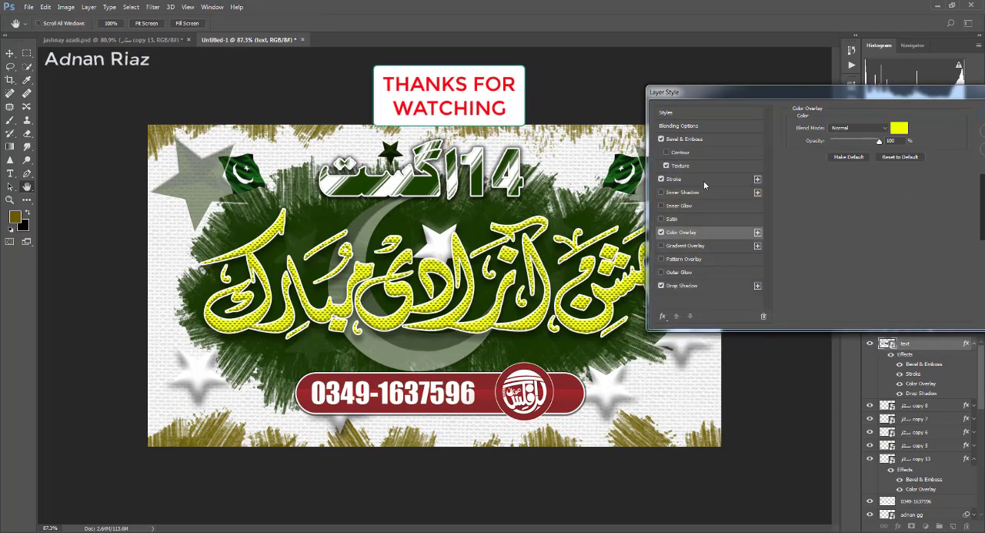
{"action": "left_click", "coordinate": [696, 178]}
{"action": "left_click", "coordinate": [815, 200]}
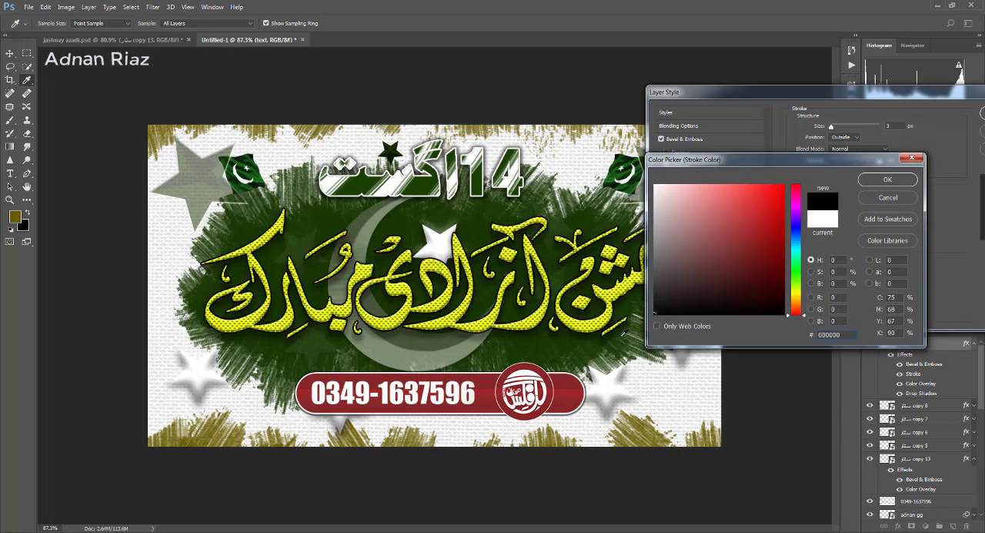
{"action": "left_click", "coordinate": [886, 180]}
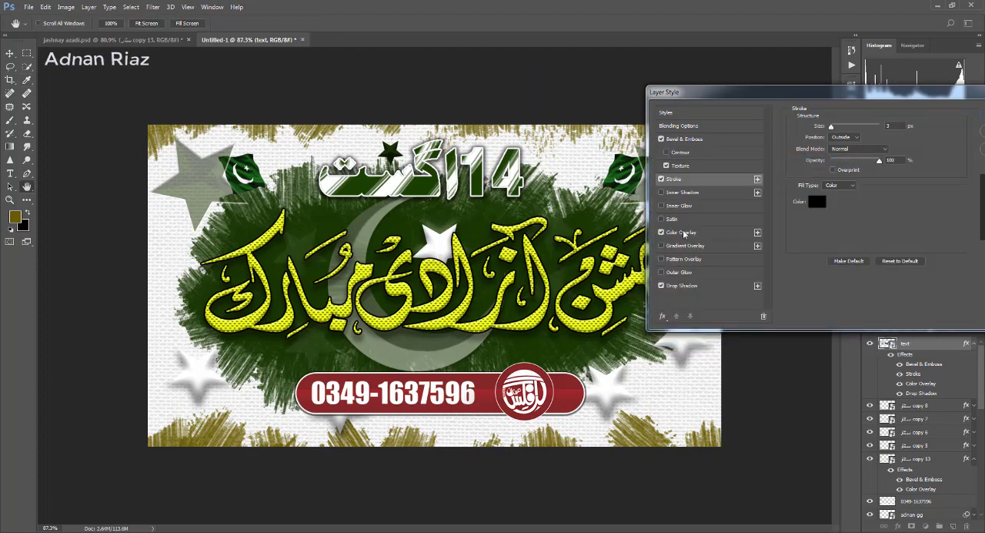
- Set the calligraphy's Color Overlay to bright orange and apply the layer style
{"action": "left_click", "coordinate": [684, 233]}
{"action": "left_click", "coordinate": [897, 129]}
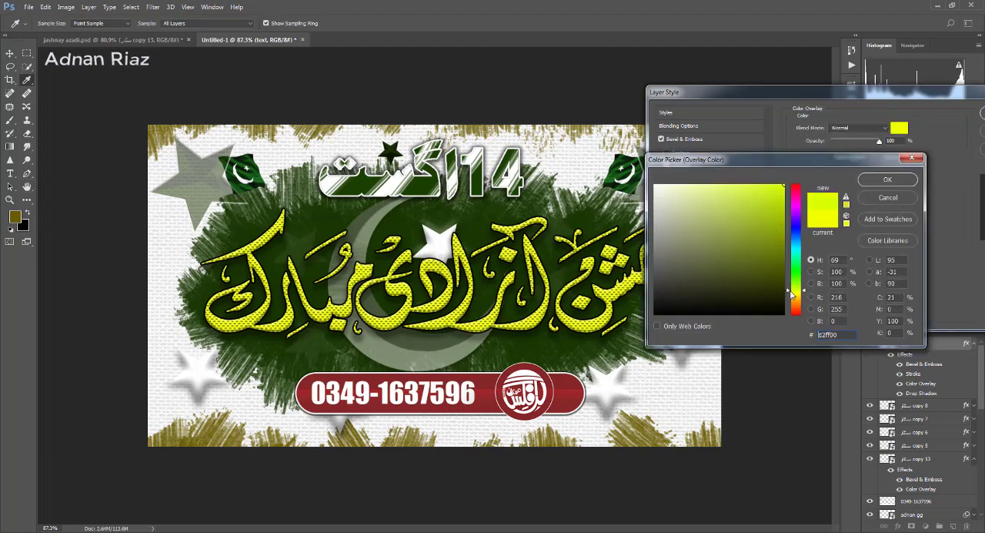
{"action": "left_click_drag", "start_coordinate": [789, 291], "coordinate": [790, 304]}
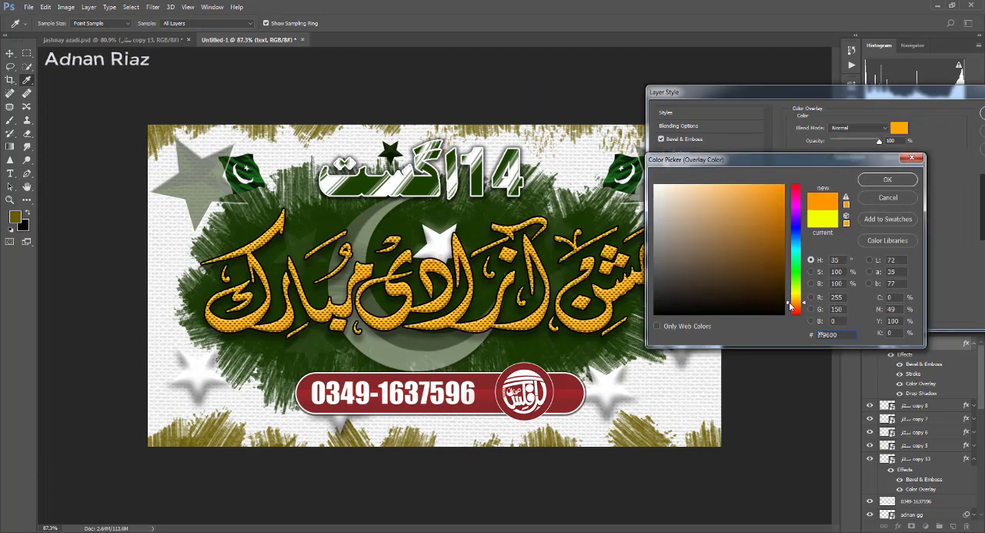
{"action": "left_click", "coordinate": [876, 180]}
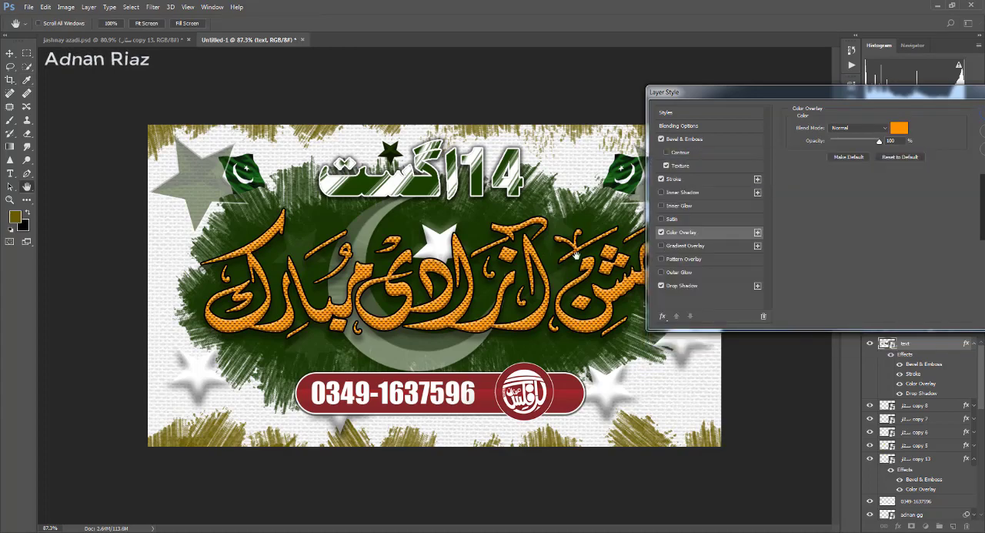
{"action": "left_click_drag", "start_coordinate": [960, 95], "coordinate": [856, 94]}
{"action": "left_click", "coordinate": [908, 111]}
- Examine the calligraphy's orange texture and black outline up close and within the whole design
{"action": "right_click", "coordinate": [494, 197], "text": "ctrl"}
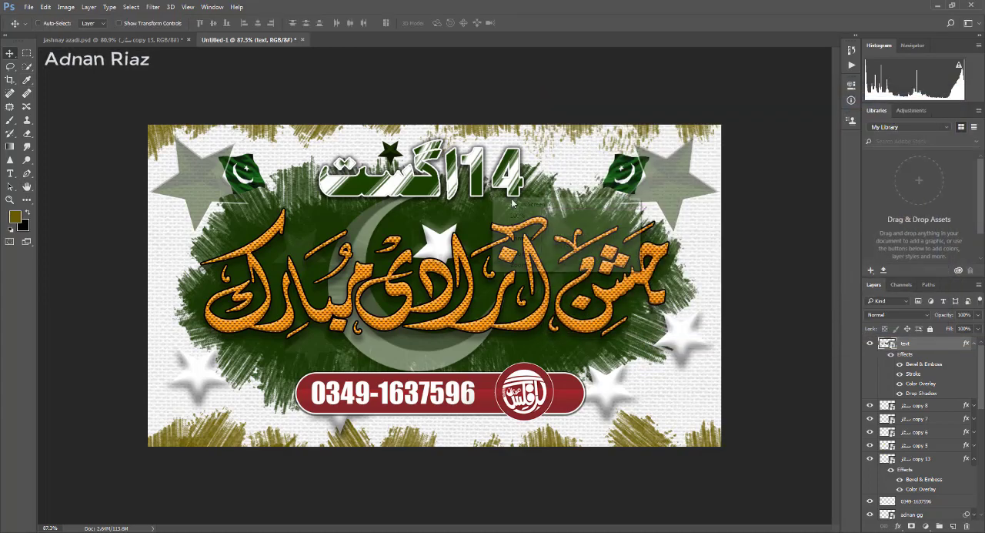
{"action": "left_click", "coordinate": [532, 204]}
{"action": "left_click", "coordinate": [594, 233], "text": "ctrl"}
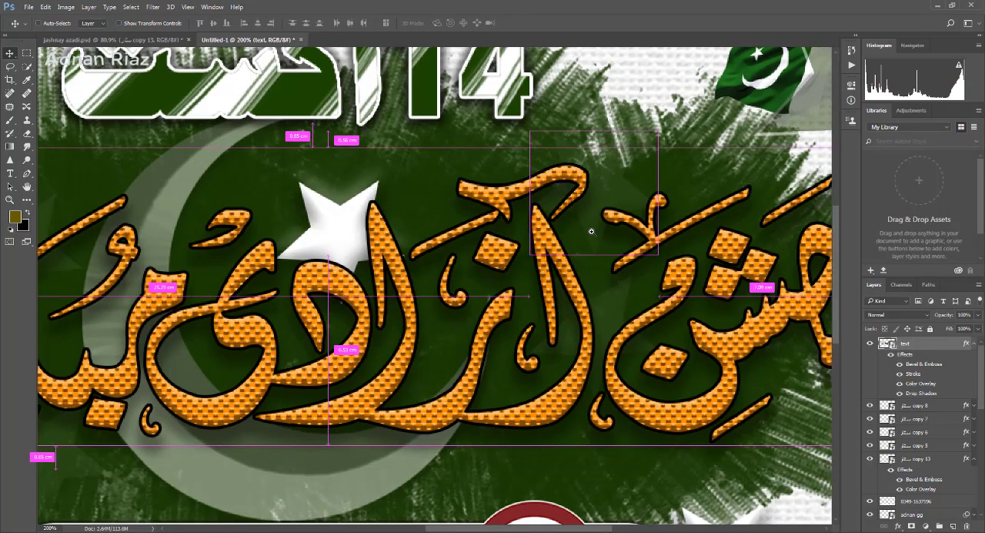
{"action": "left_click", "coordinate": [593, 232], "text": "ctrl"}
{"action": "right_click", "coordinate": [572, 234], "text": "ctrl"}
{"action": "left_click", "coordinate": [591, 241]}
{"action": "scroll", "coordinate": [594, 241], "scroll_direction": "down", "scroll_amount": 4}
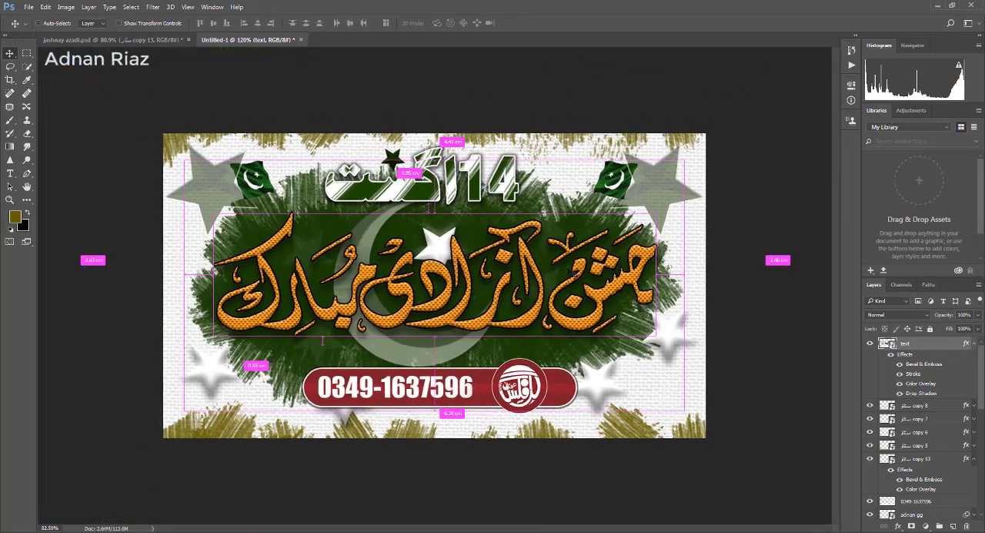